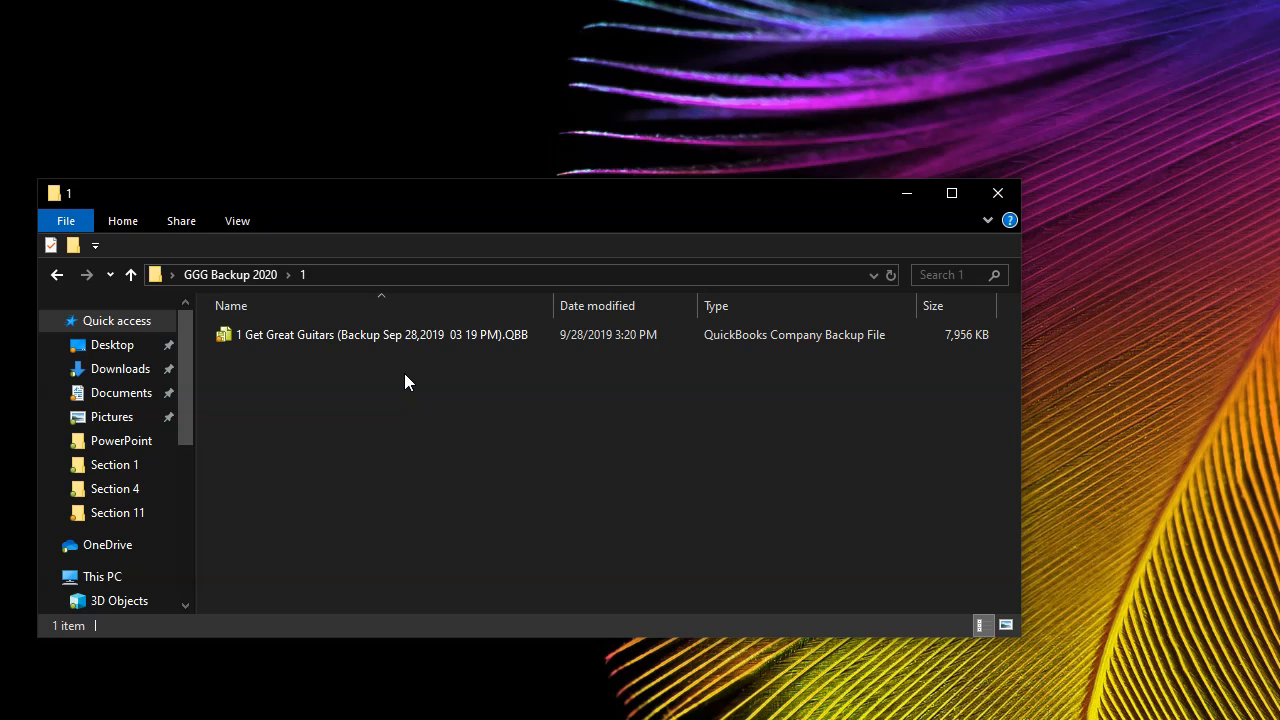
Copy the 1 Get Great Guitars backup file onto the desktop and place it beside the Get Great Guitars folder.
click(324, 340)
right_click(324, 340)
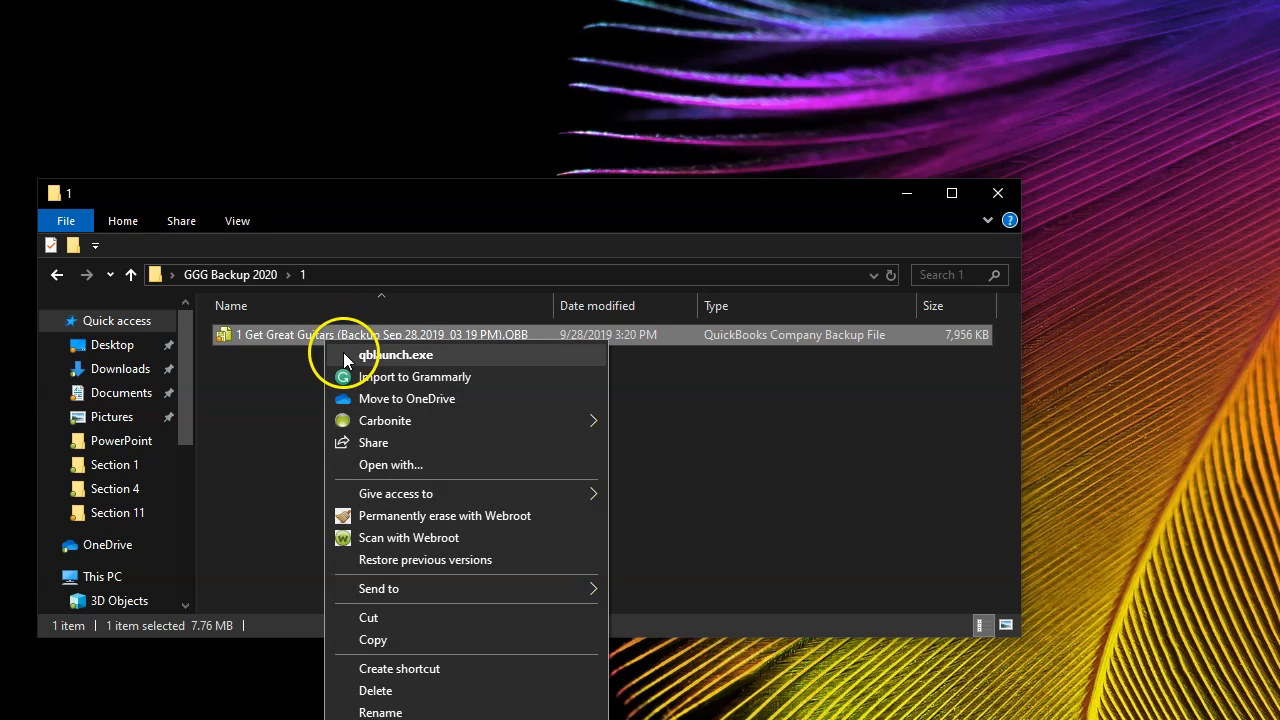
click(398, 640)
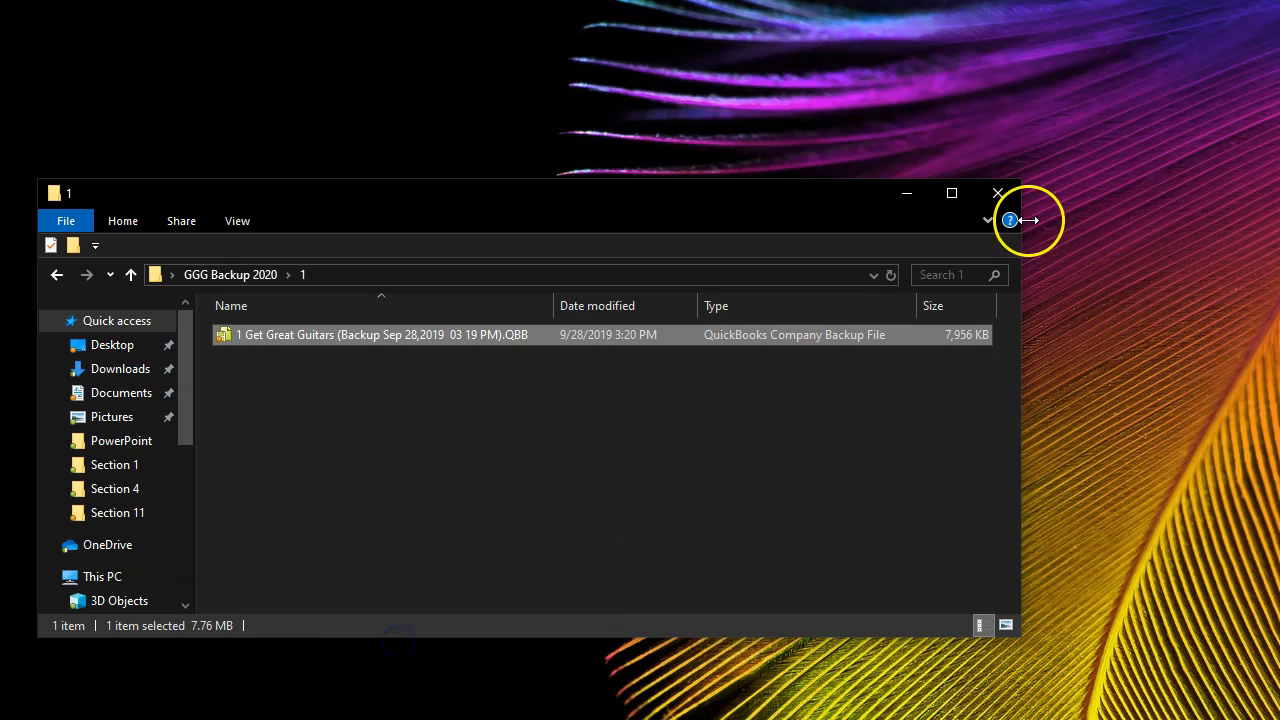
click(1016, 200)
right_click(547, 268)
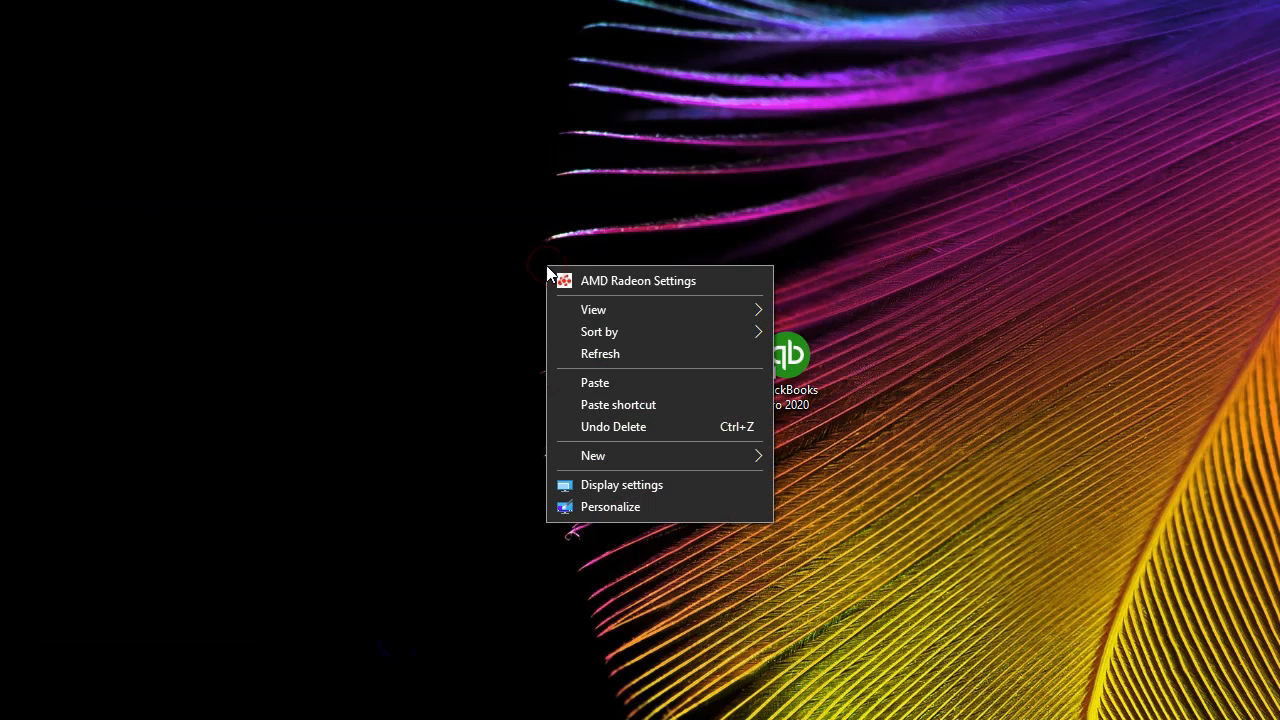
click(604, 386)
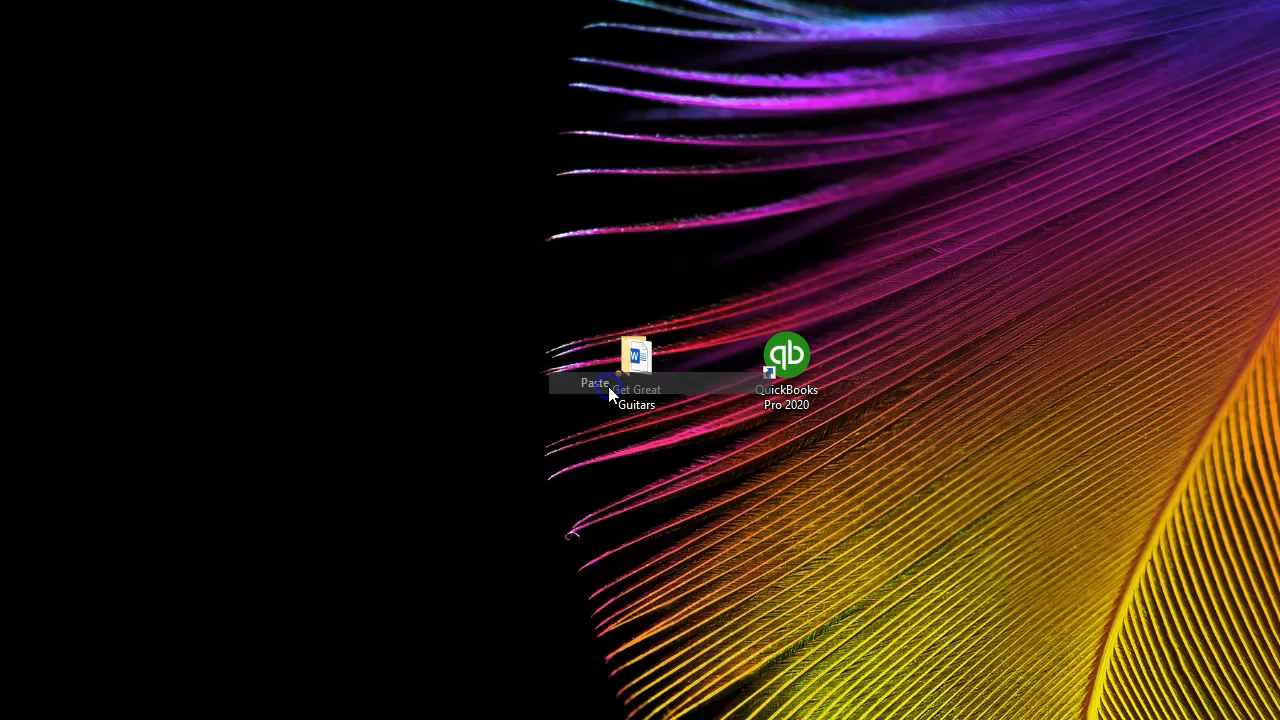
drag(569, 176, 569, 372)
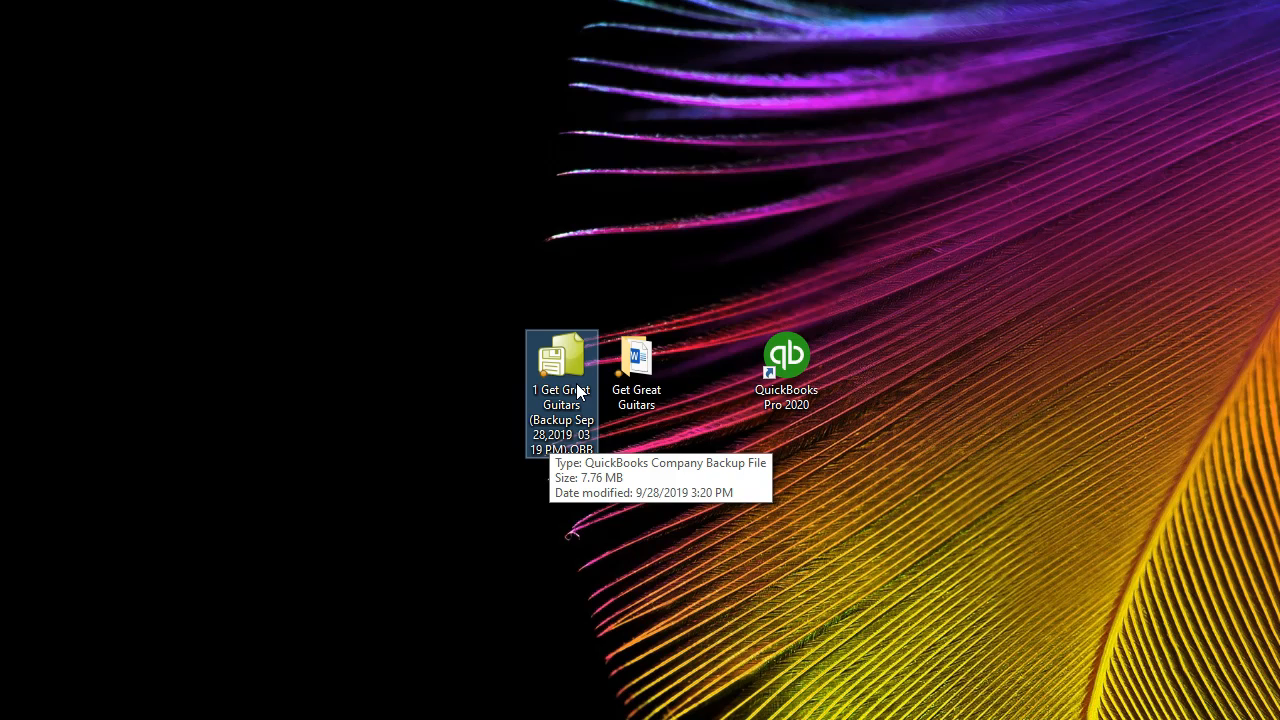
Launch QuickBooks Pro 2020 from the desktop and close the Get Great Guitars company that is open.
click(107, 622)
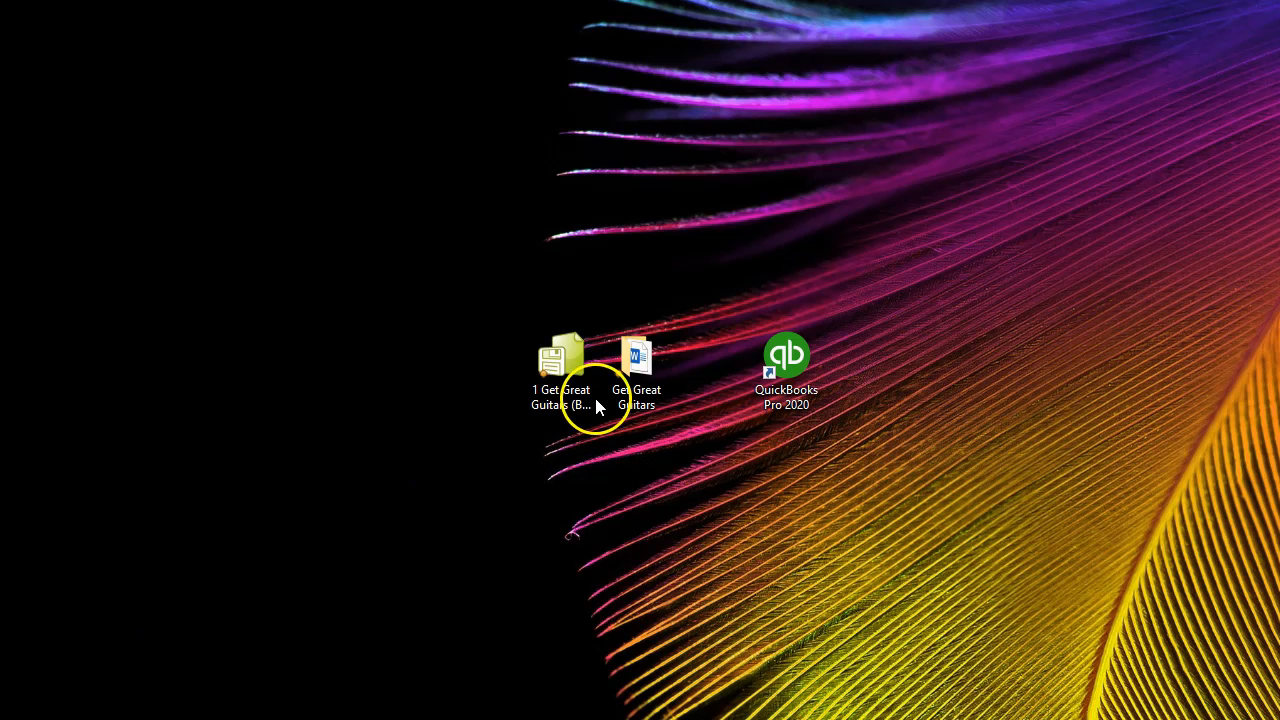
click(618, 372)
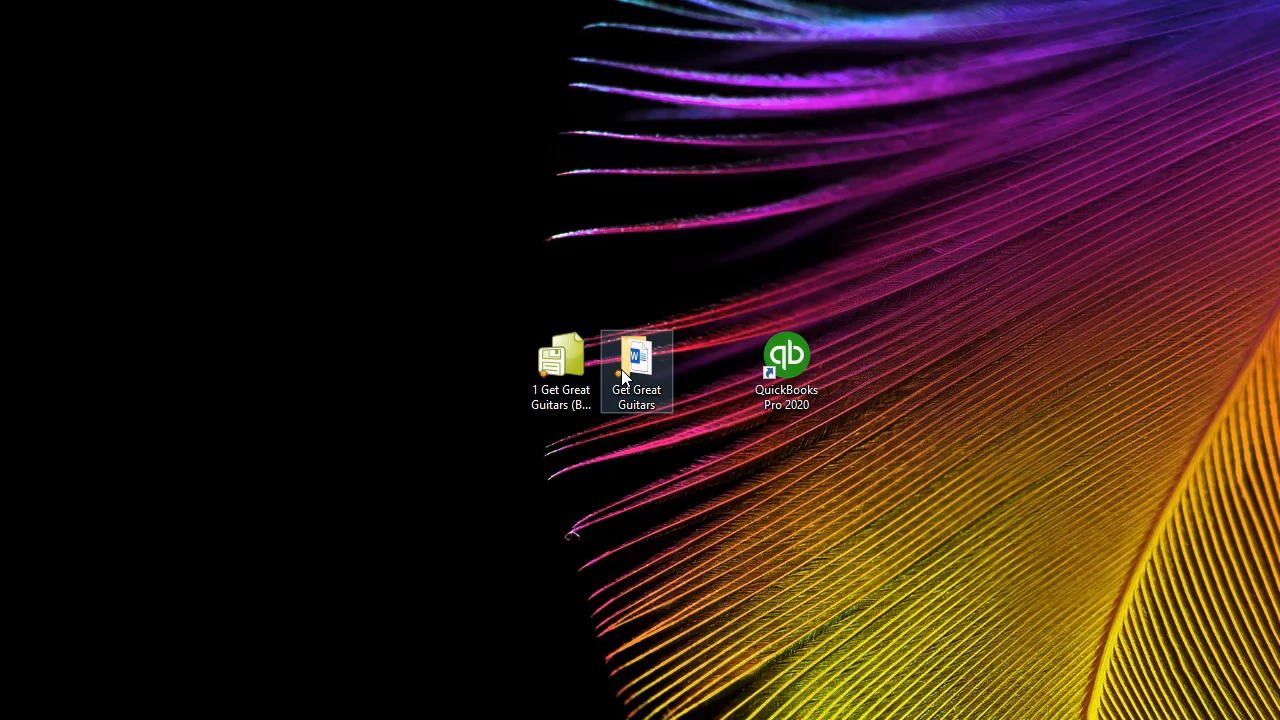
double_click(804, 370)
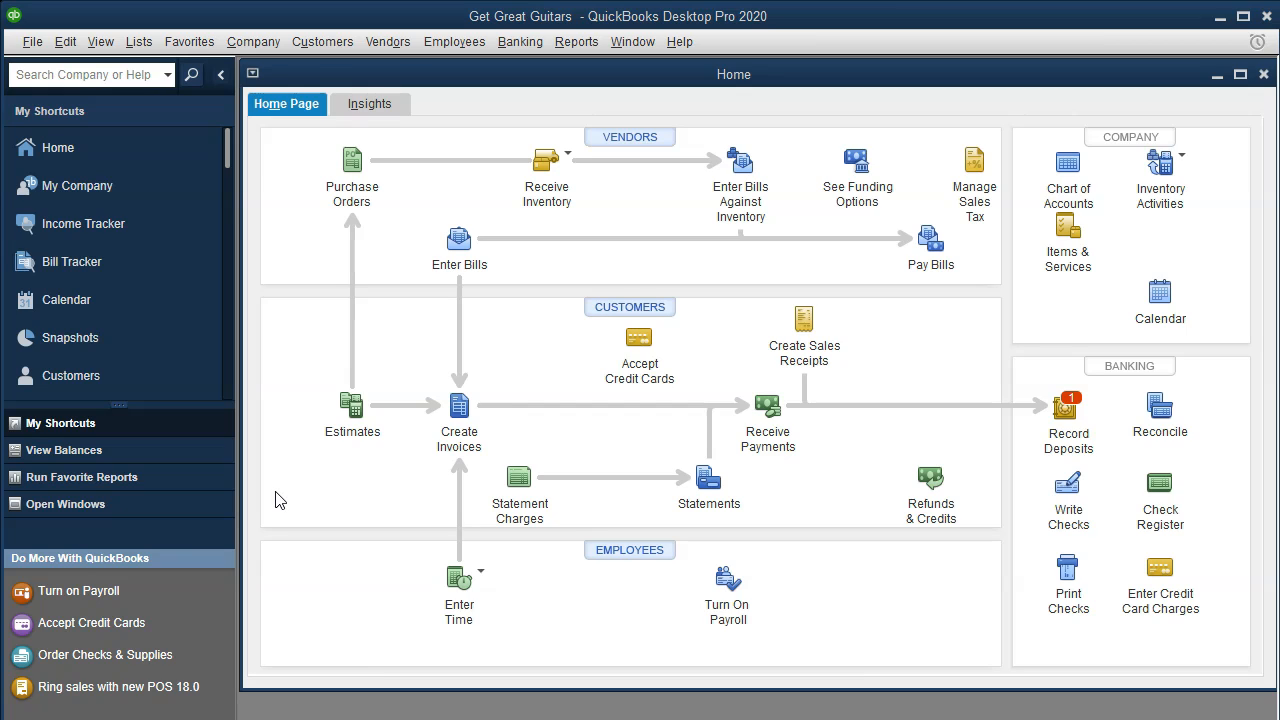
click(33, 42)
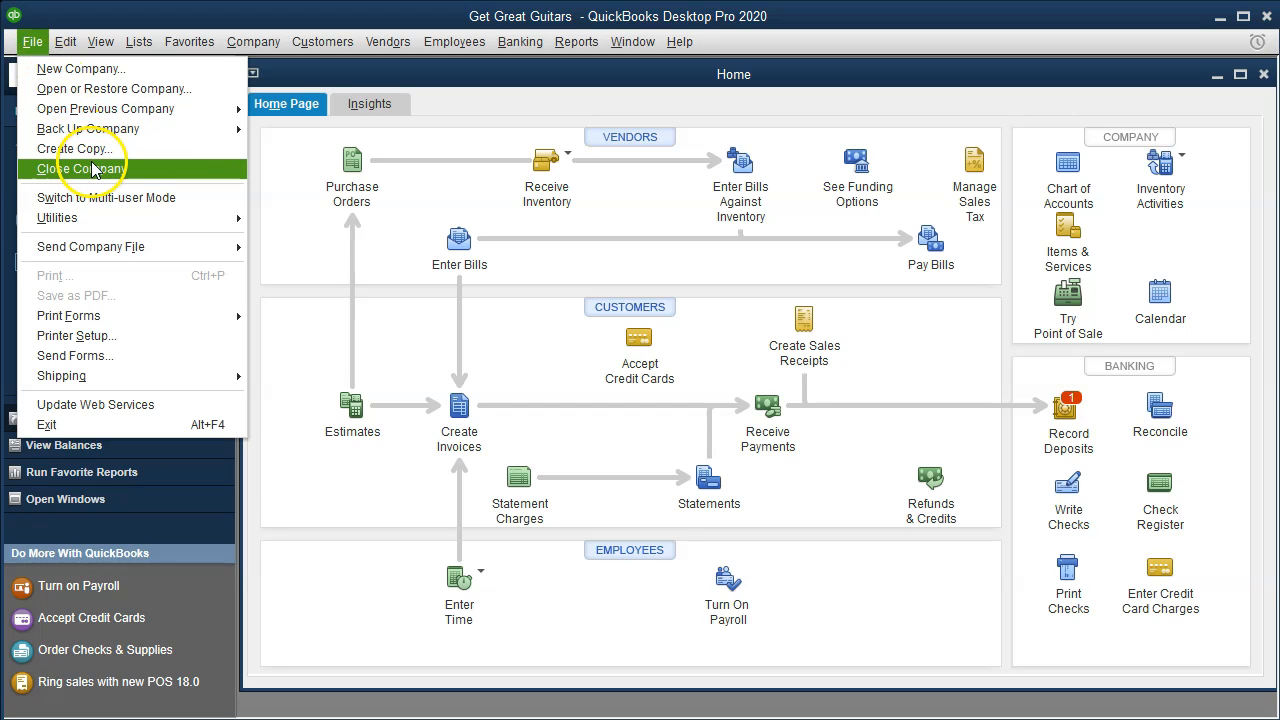
click(158, 177)
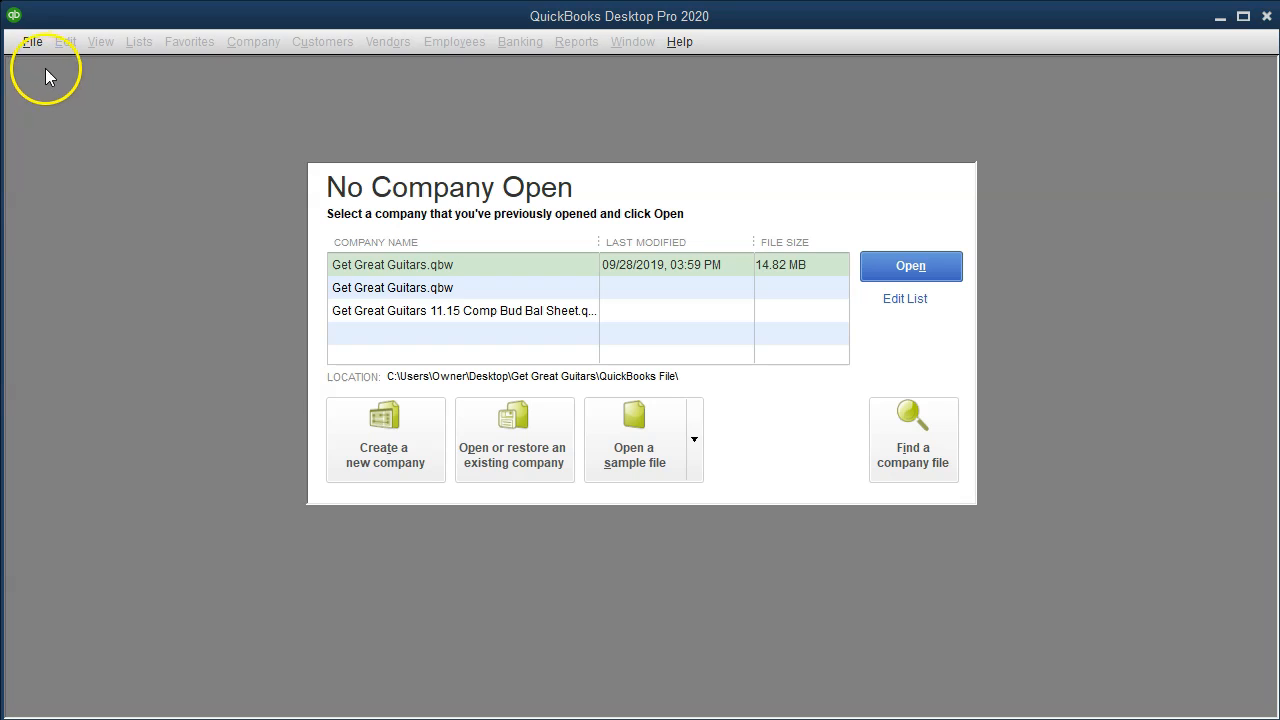
Start restoring a company from a backup copy, with Local backup as the storage type.
click(34, 43)
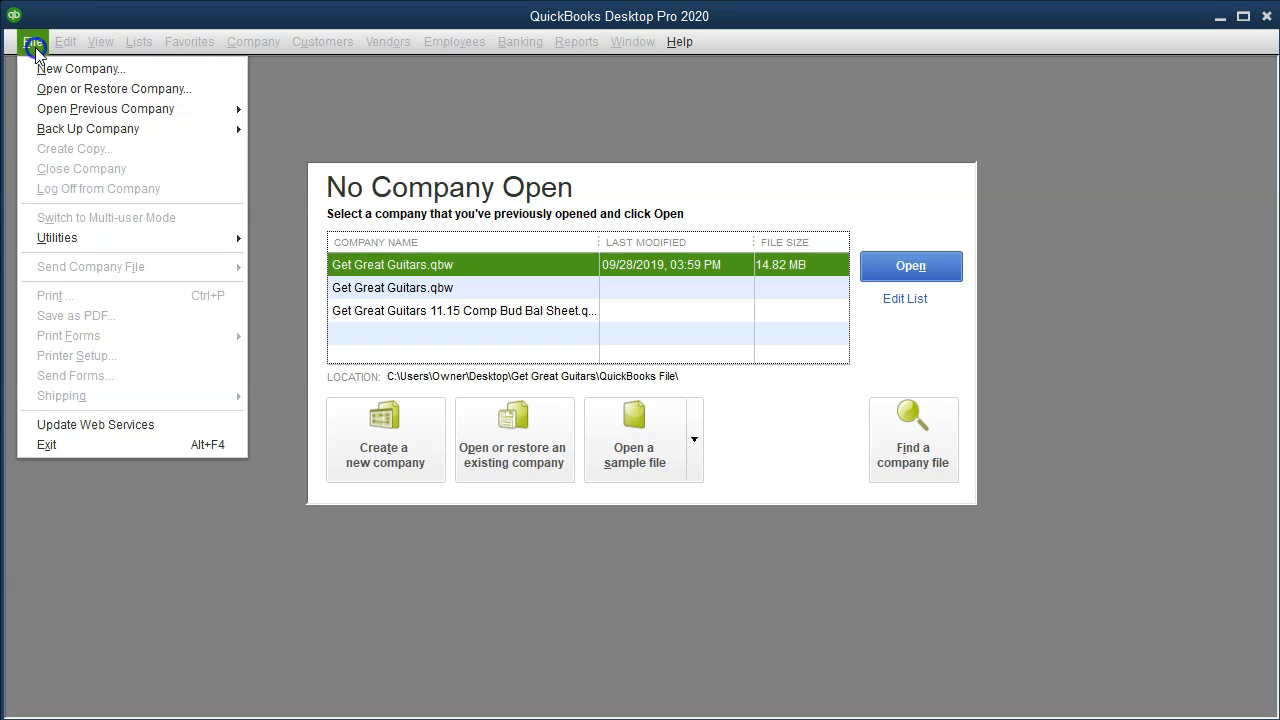
click(210, 92)
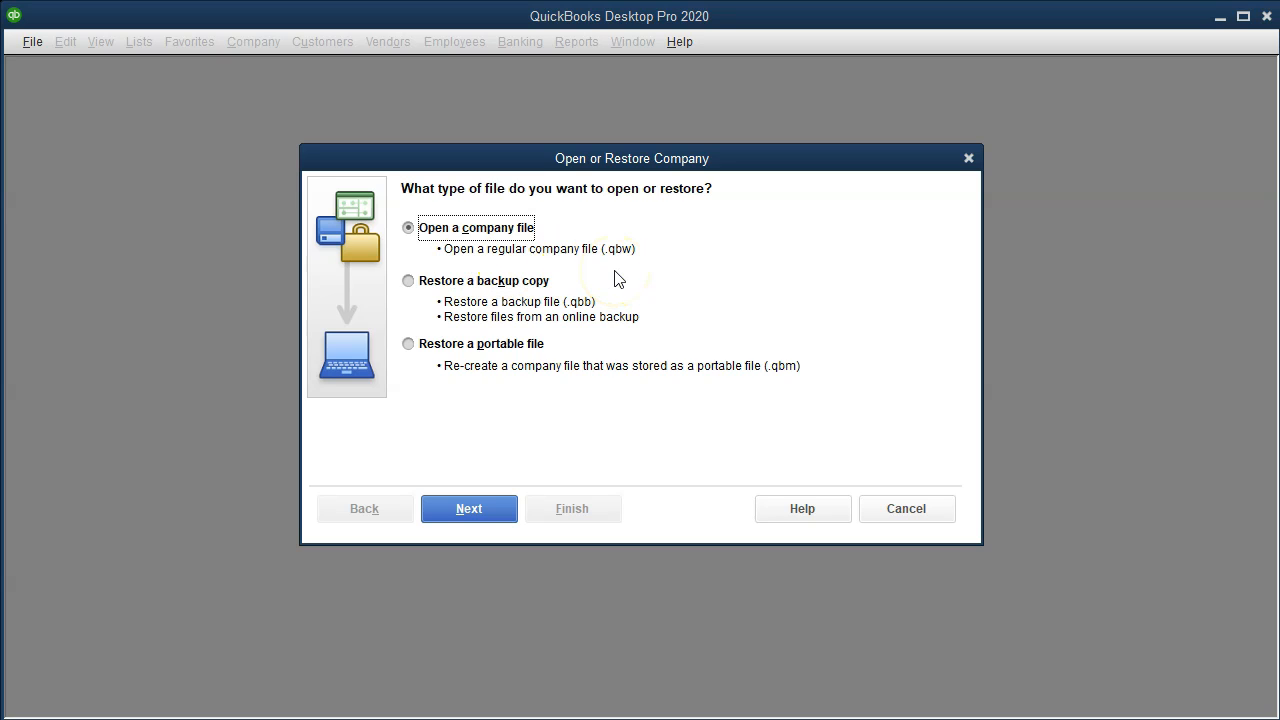
click(406, 282)
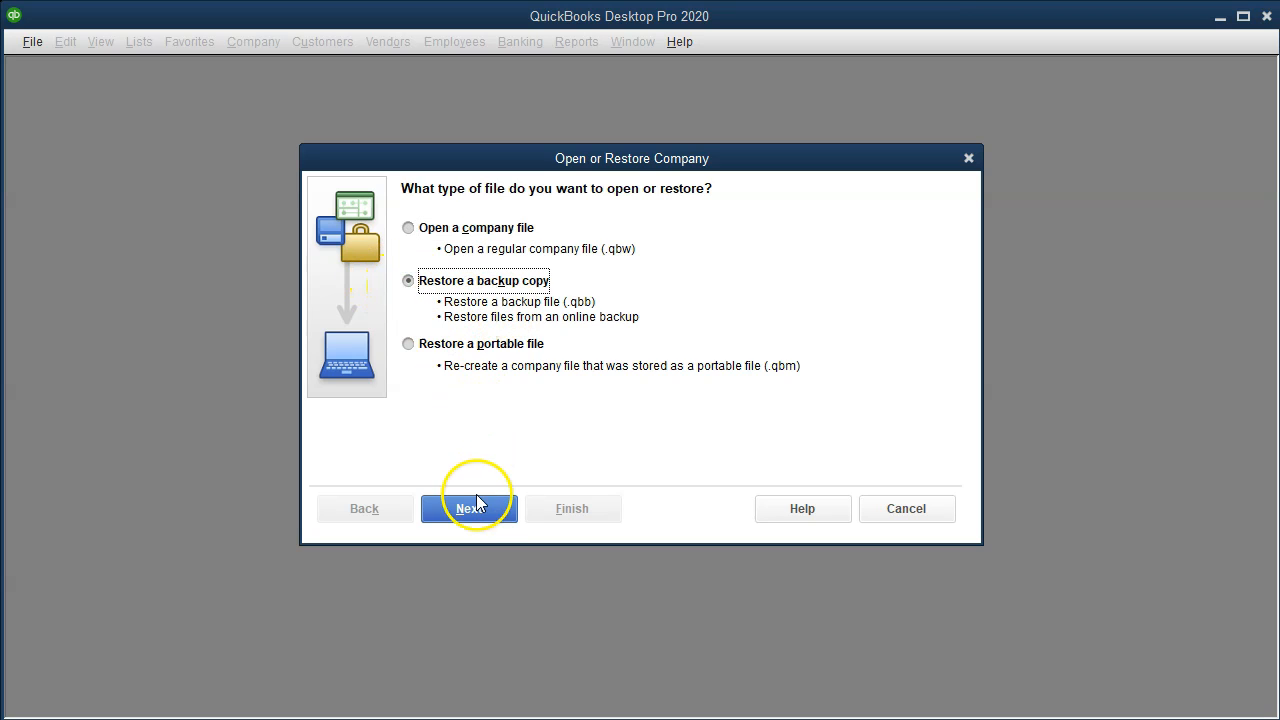
click(482, 506)
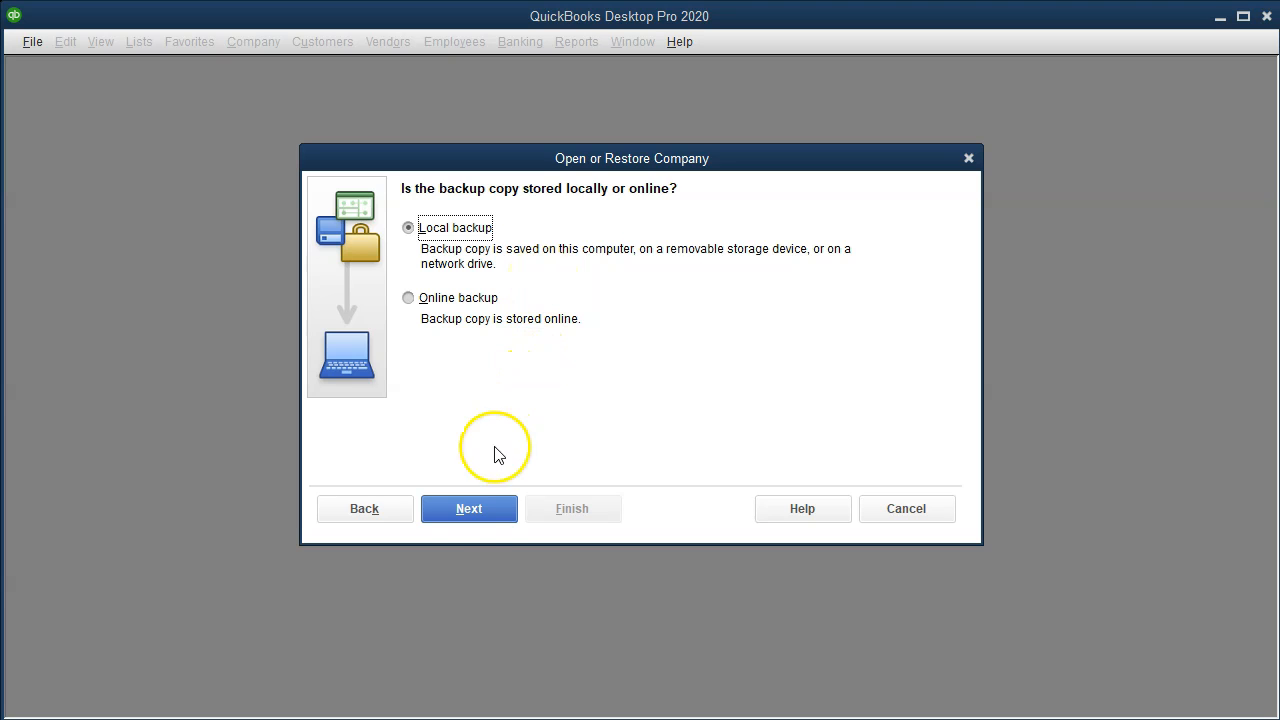
click(470, 510)
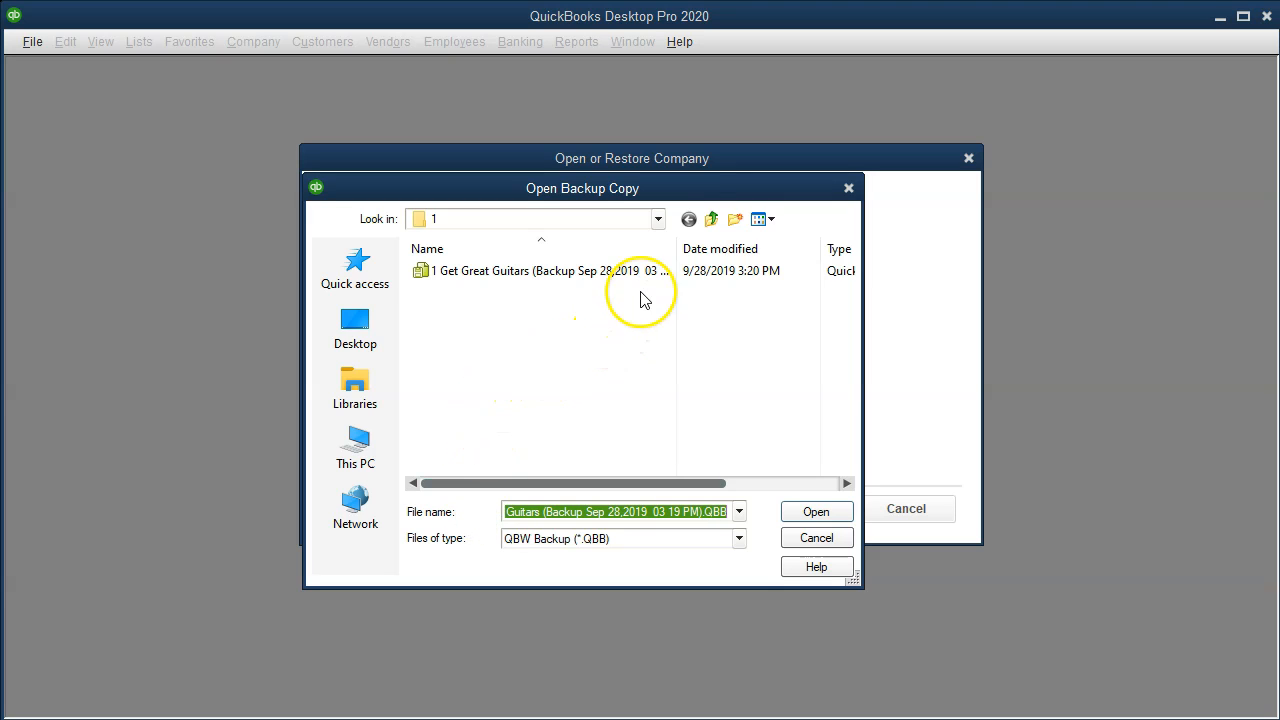
Open the 1 Get Great Guitars (Backup Sep 28,2019 03 19 PM).QBB file from the Desktop as the backup to restore.
click(374, 332)
scroll(665, 368, down, 3)
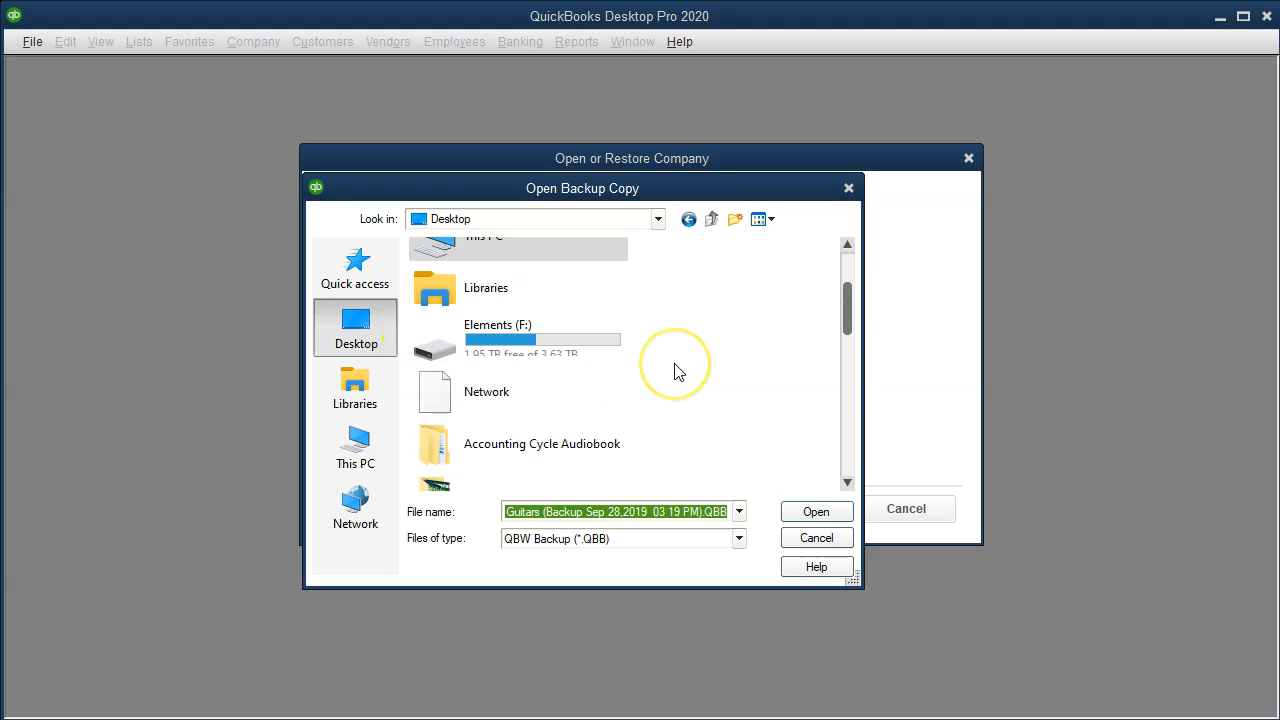
scroll(675, 372, down, 2)
scroll(675, 370, down, 3)
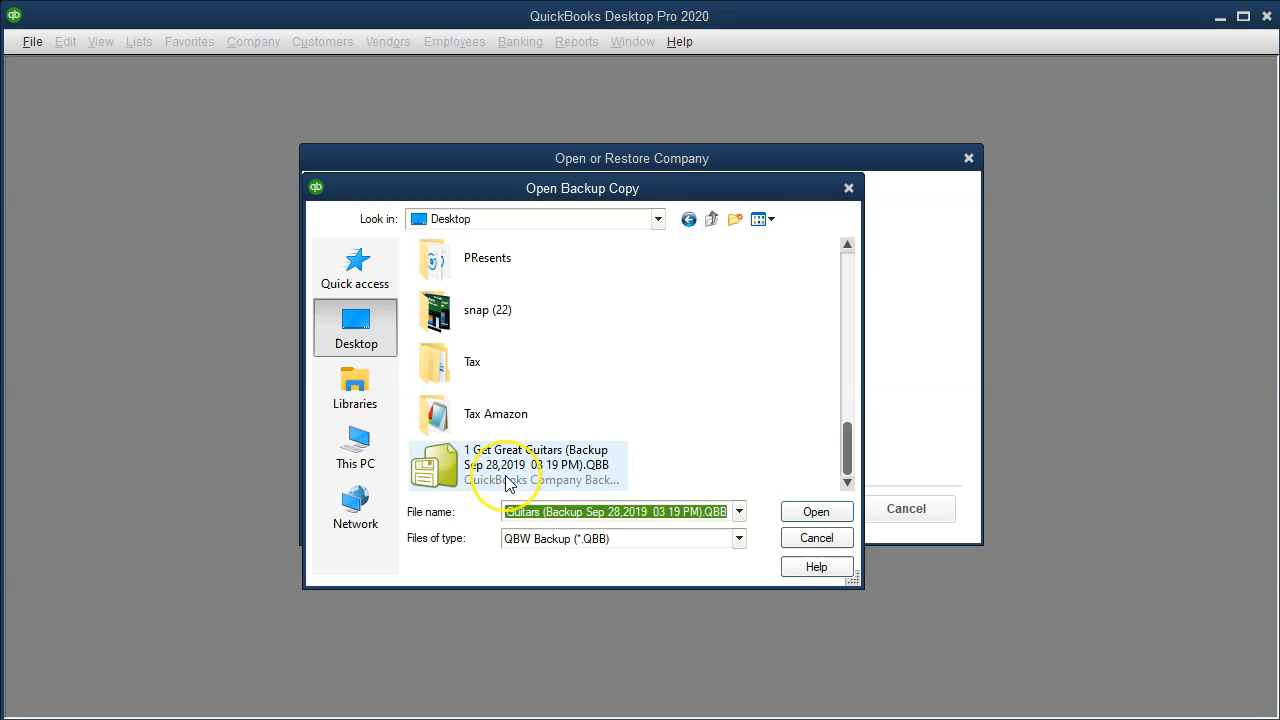
click(452, 476)
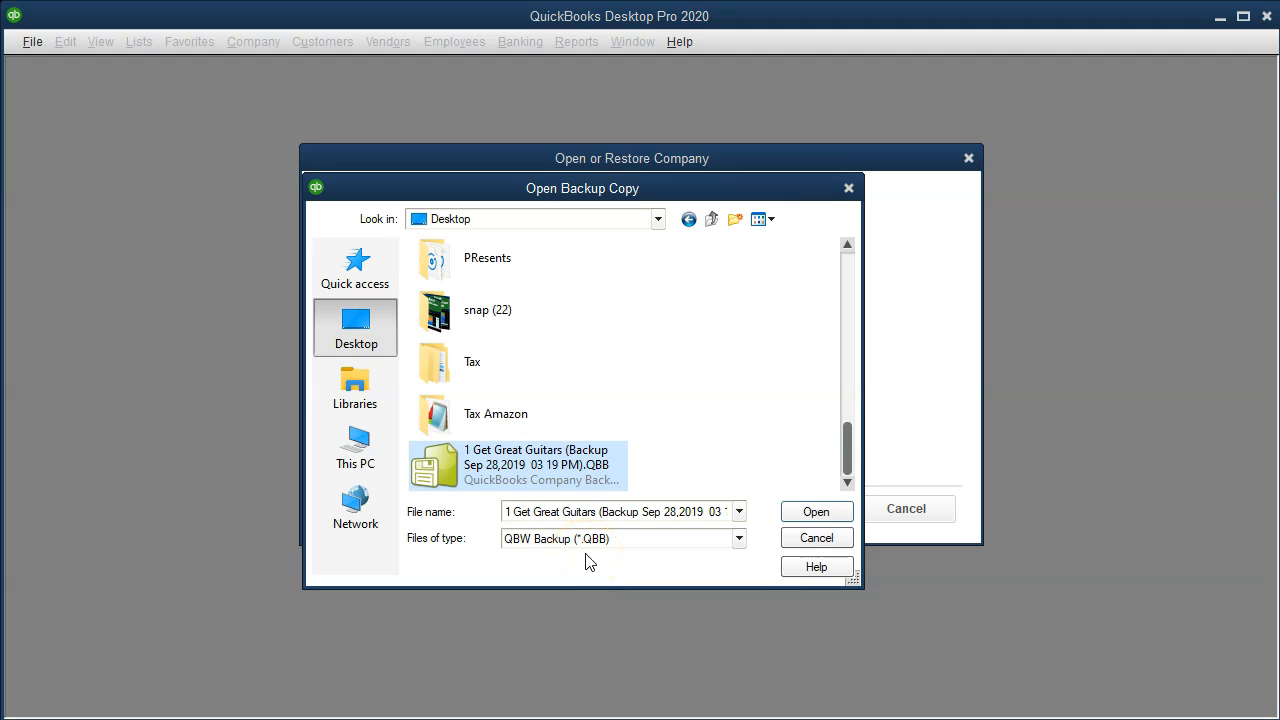
double_click(443, 474)
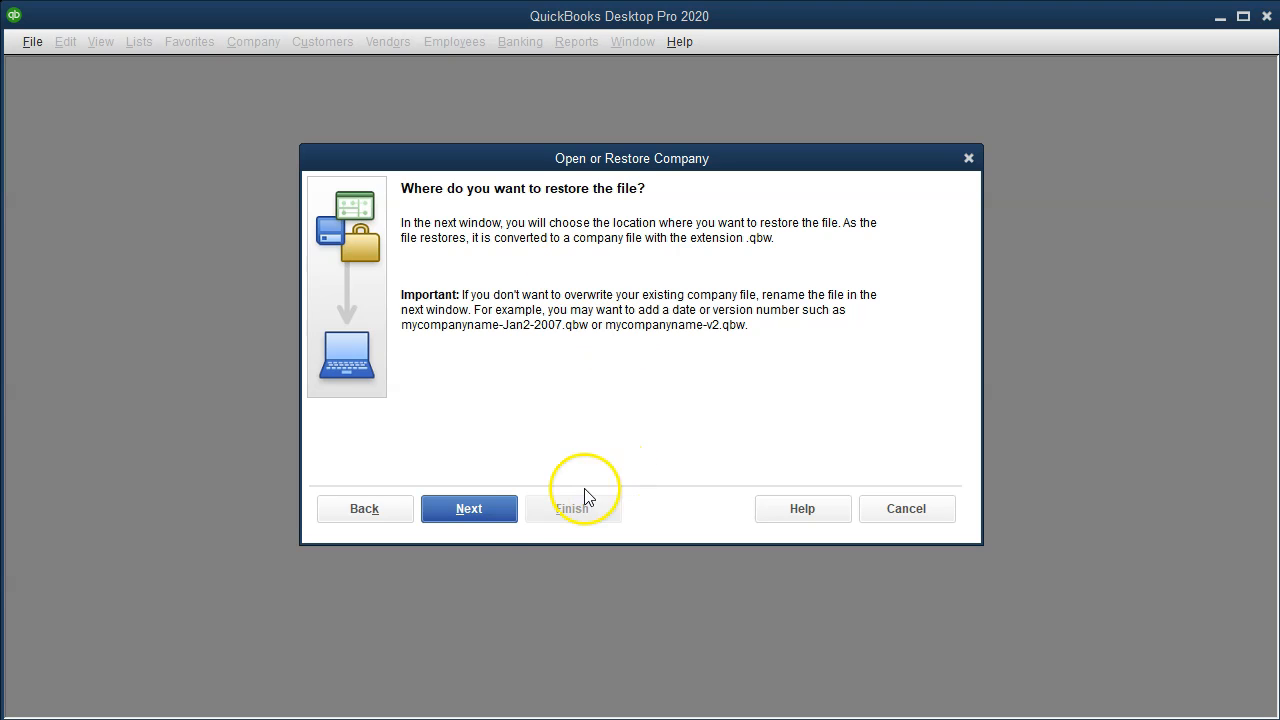
Choose the Get Great Guitars folder on the Desktop as the location for the restored company file.
click(497, 512)
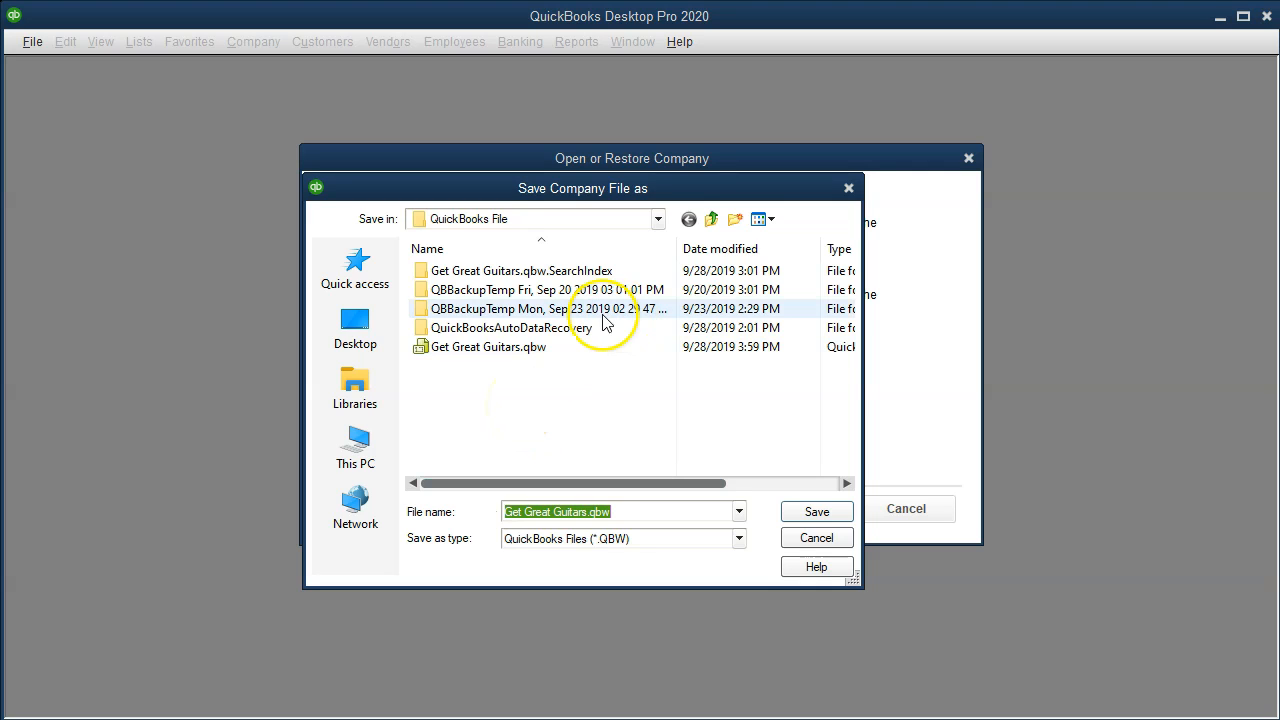
click(355, 325)
scroll(605, 395, down, 8)
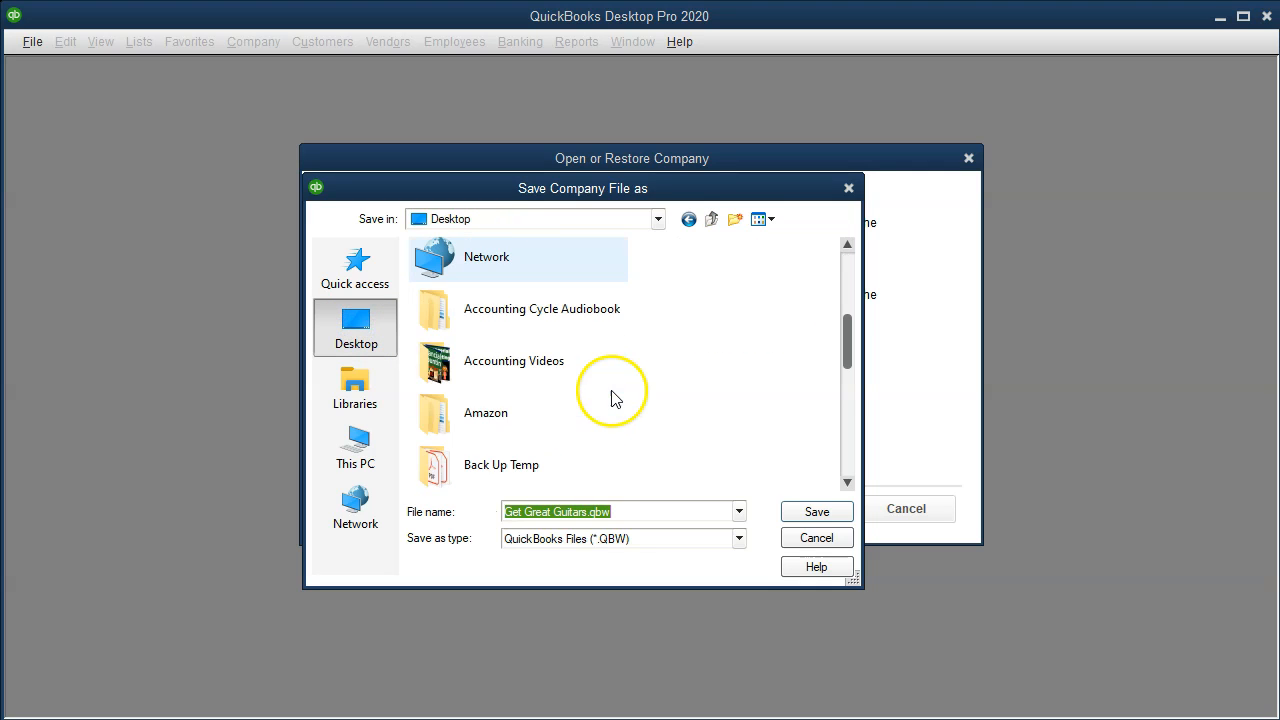
scroll(614, 393, down, 5)
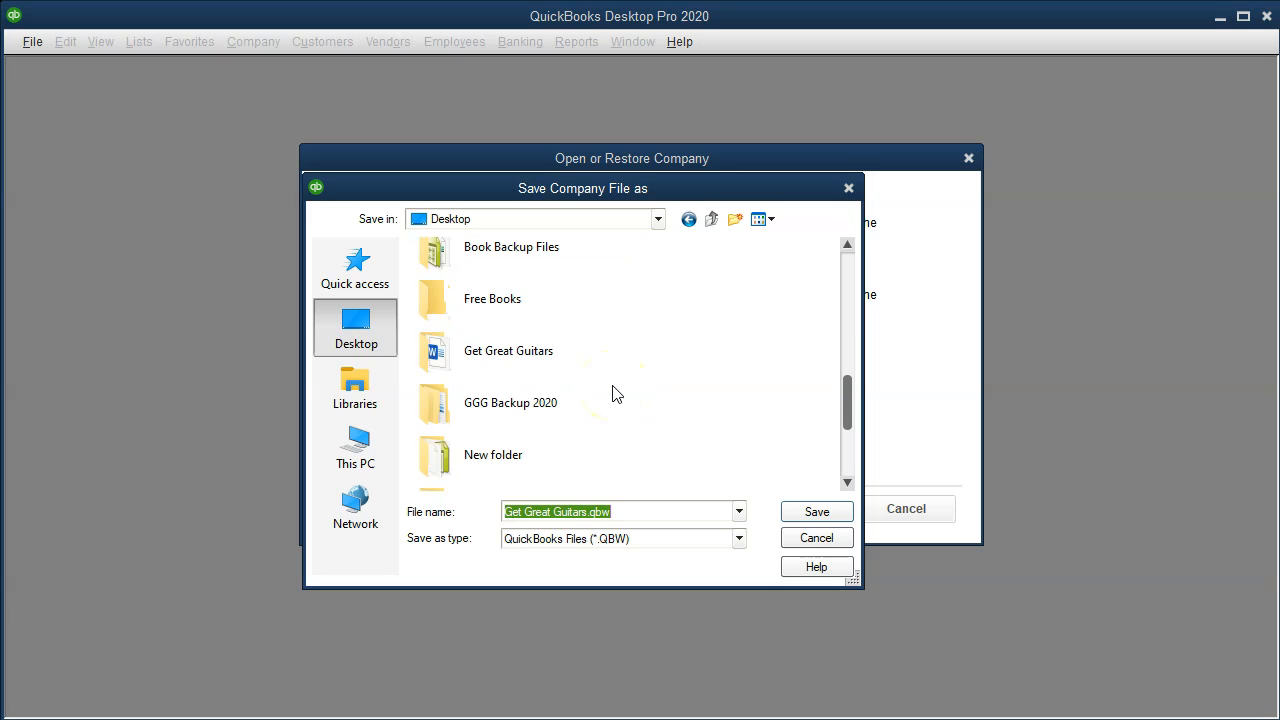
scroll(614, 393, up, 3)
double_click(529, 363)
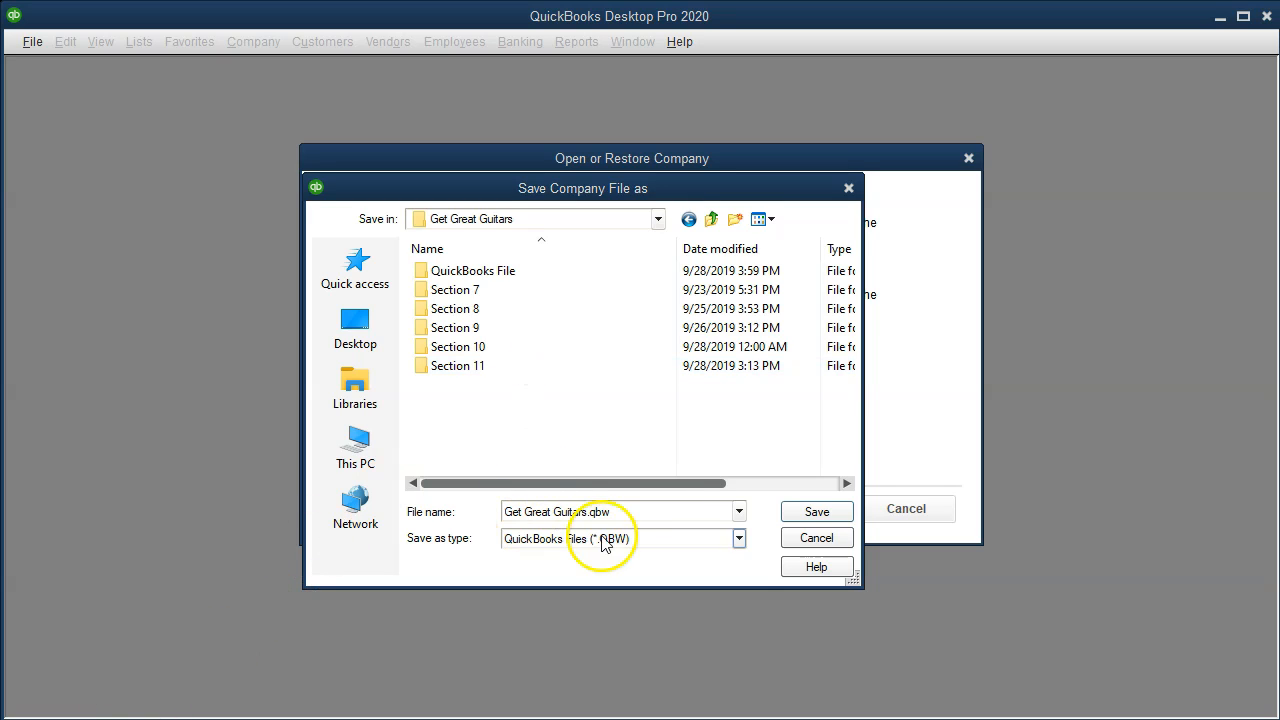
Name the restored company file 1 Get Great Guitars.qbw and save it.
click(579, 511)
key(Home)
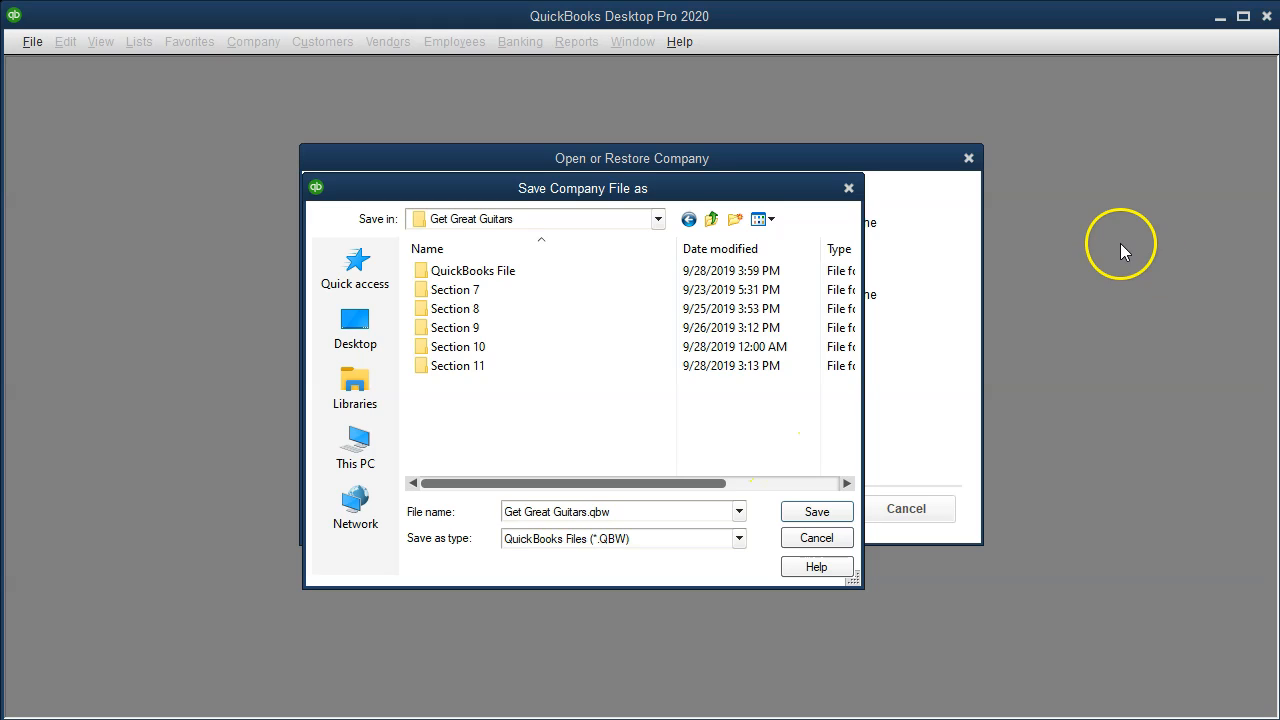
text(1)
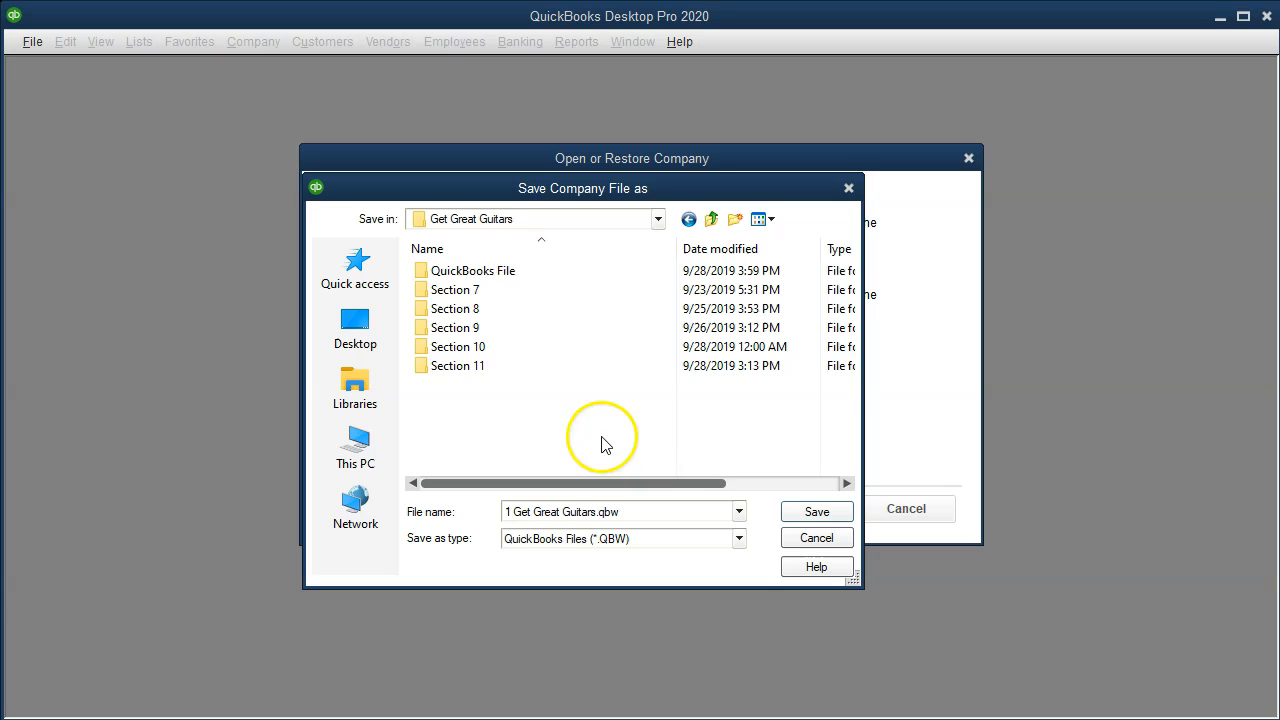
click(796, 518)
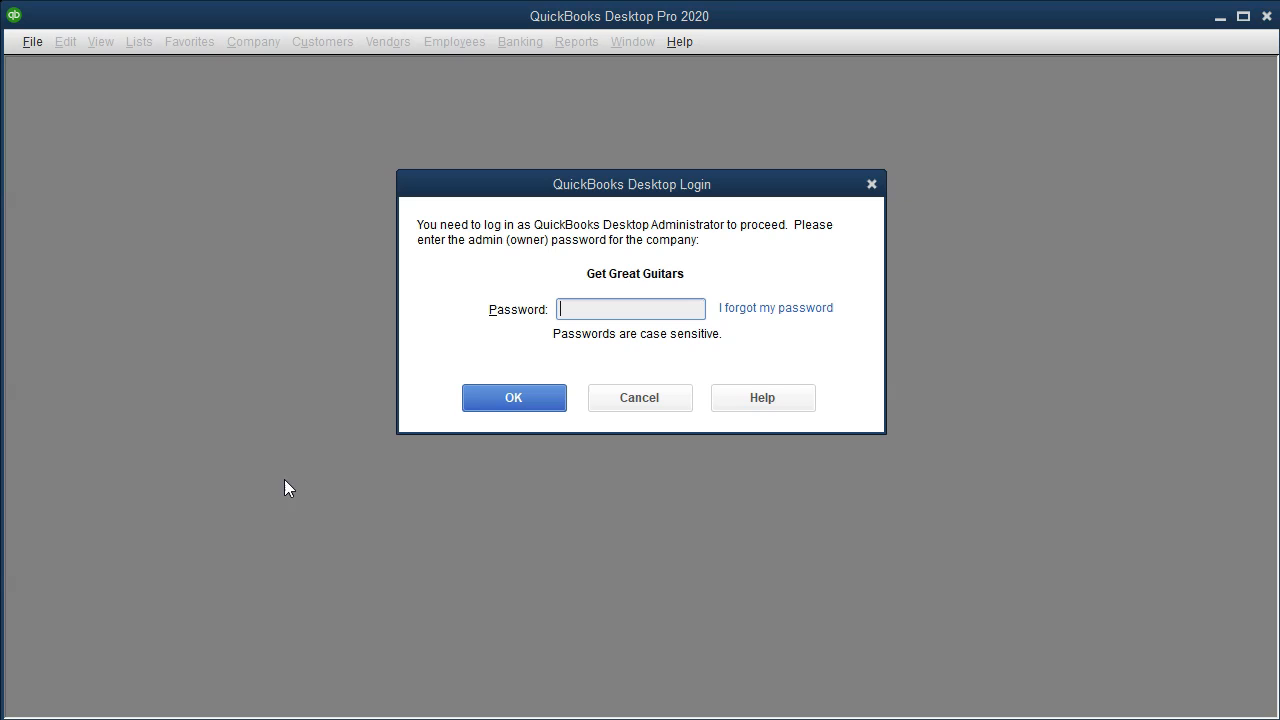
Enter the administrator password for Get Great Guitars and log in to complete the restore.
click(624, 311)
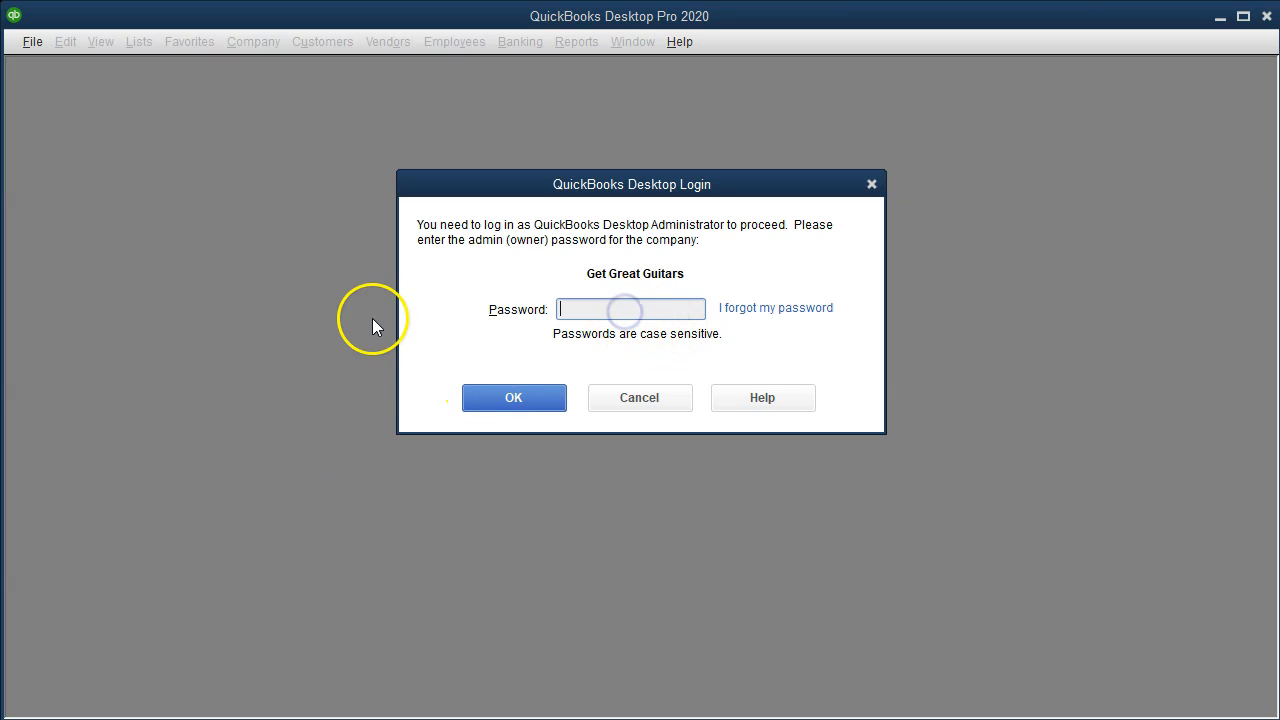
text(***)
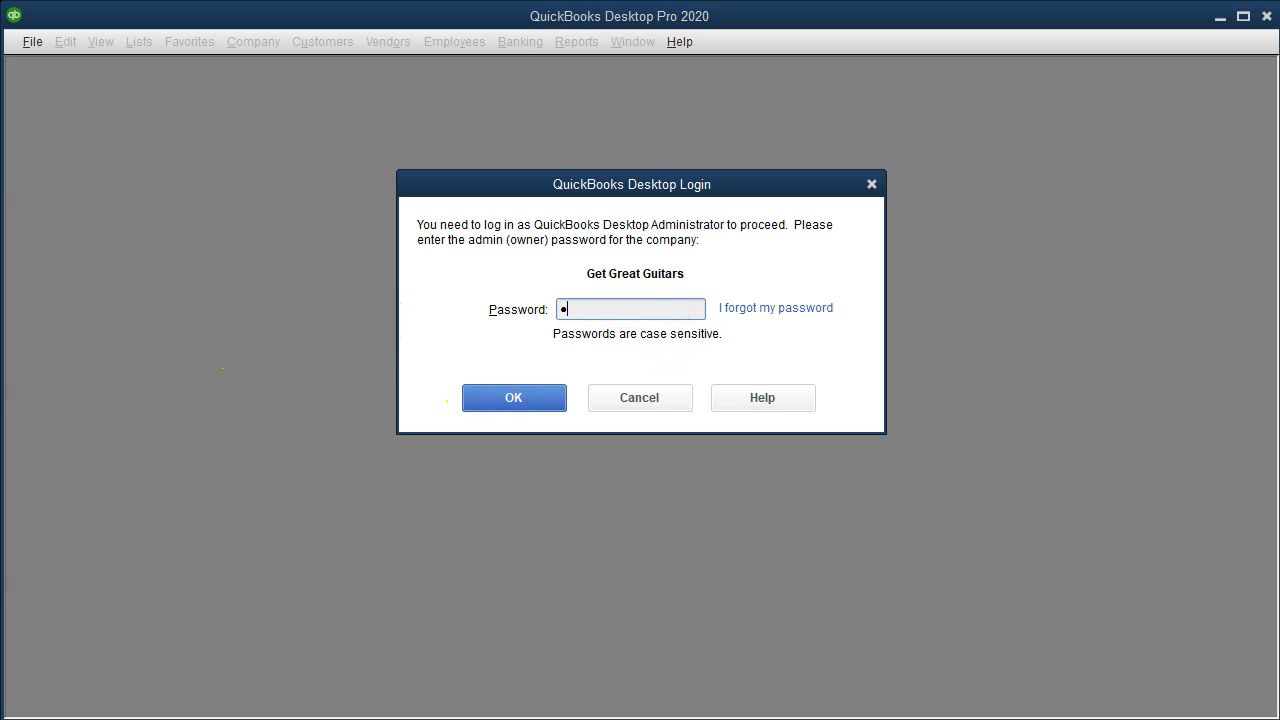
text(****)
click(467, 397)
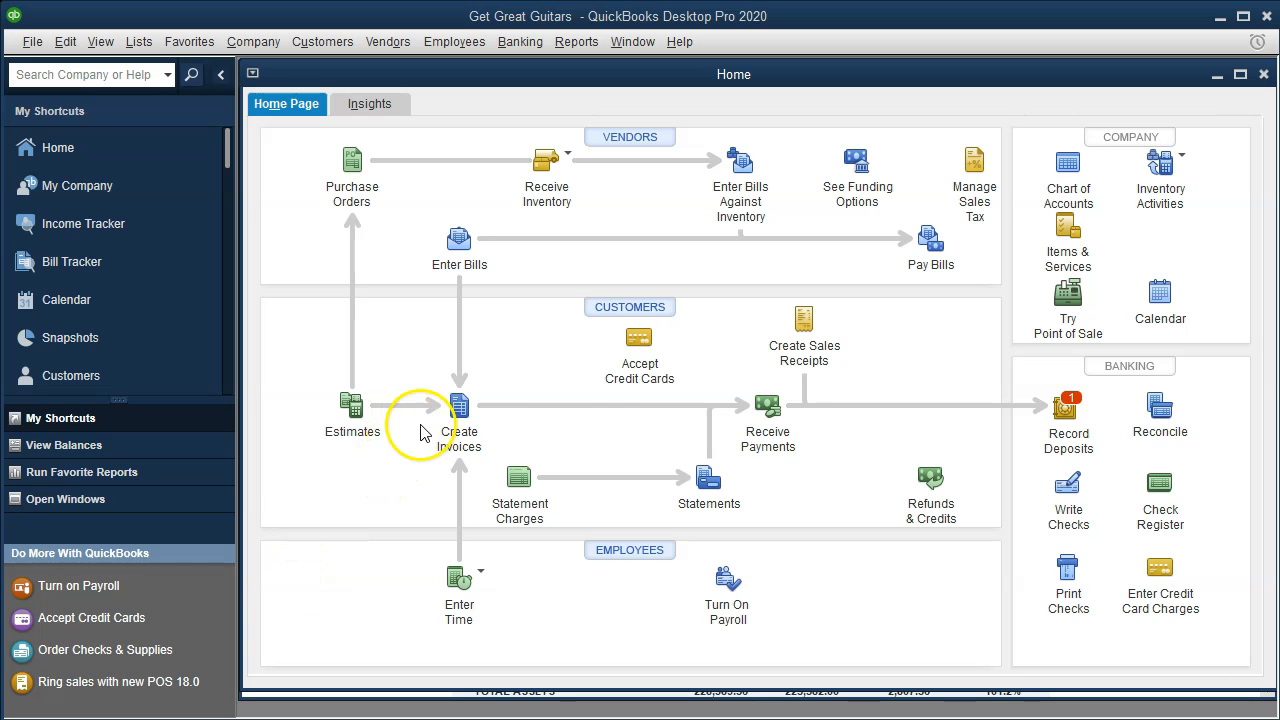
Maximize the Home window and close QuickBooks.
click(1240, 74)
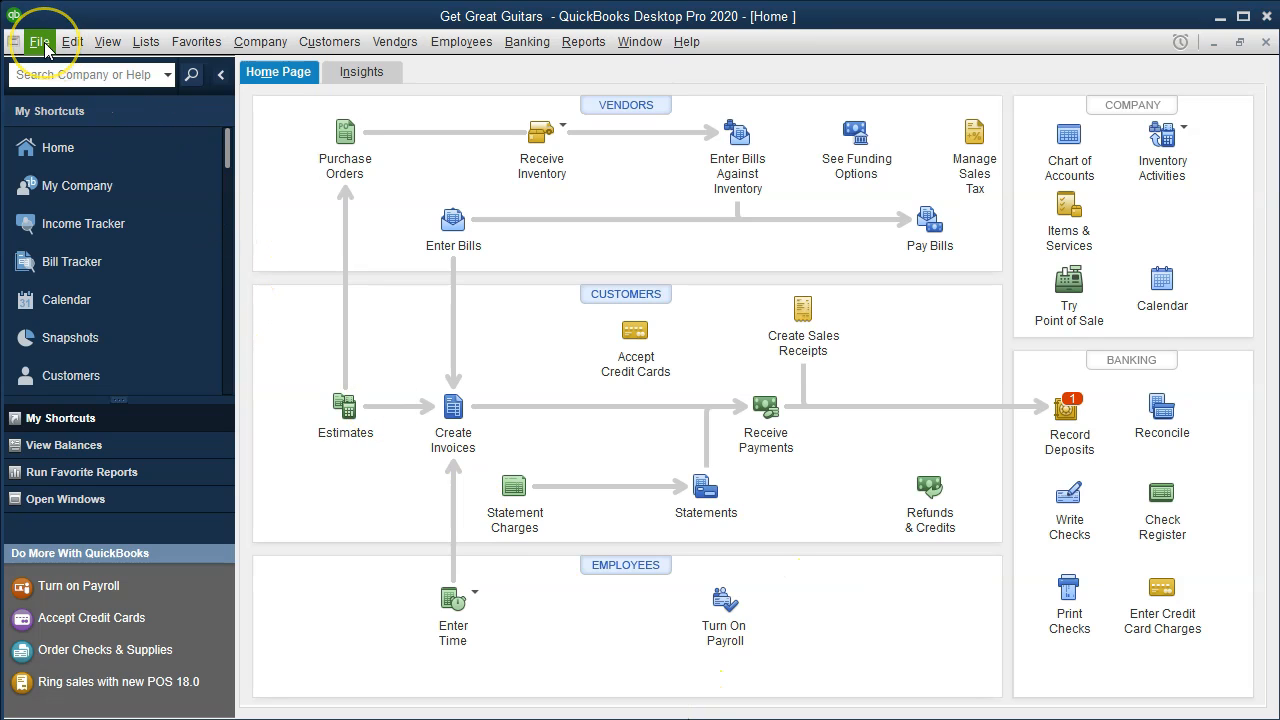
click(1266, 18)
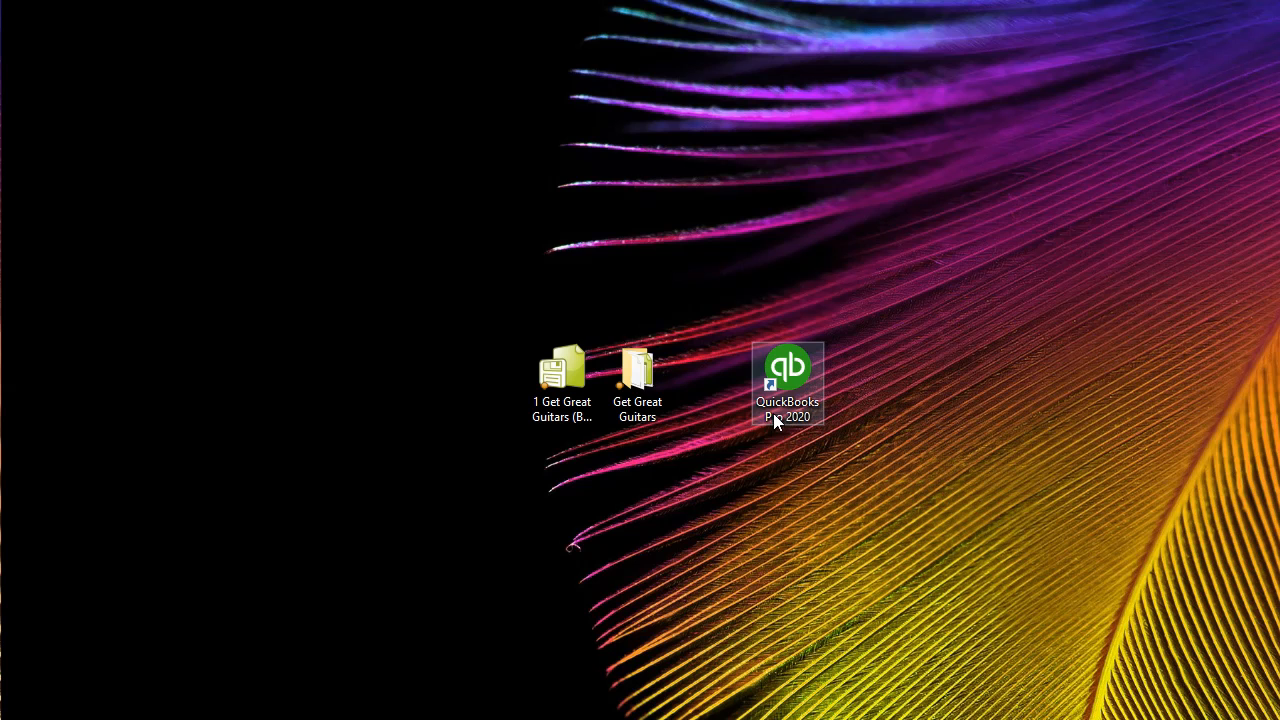
Open the Get Great Guitars folder on the desktop and select the restored 1 Get Great Guitars.qbw file.
double_click(657, 391)
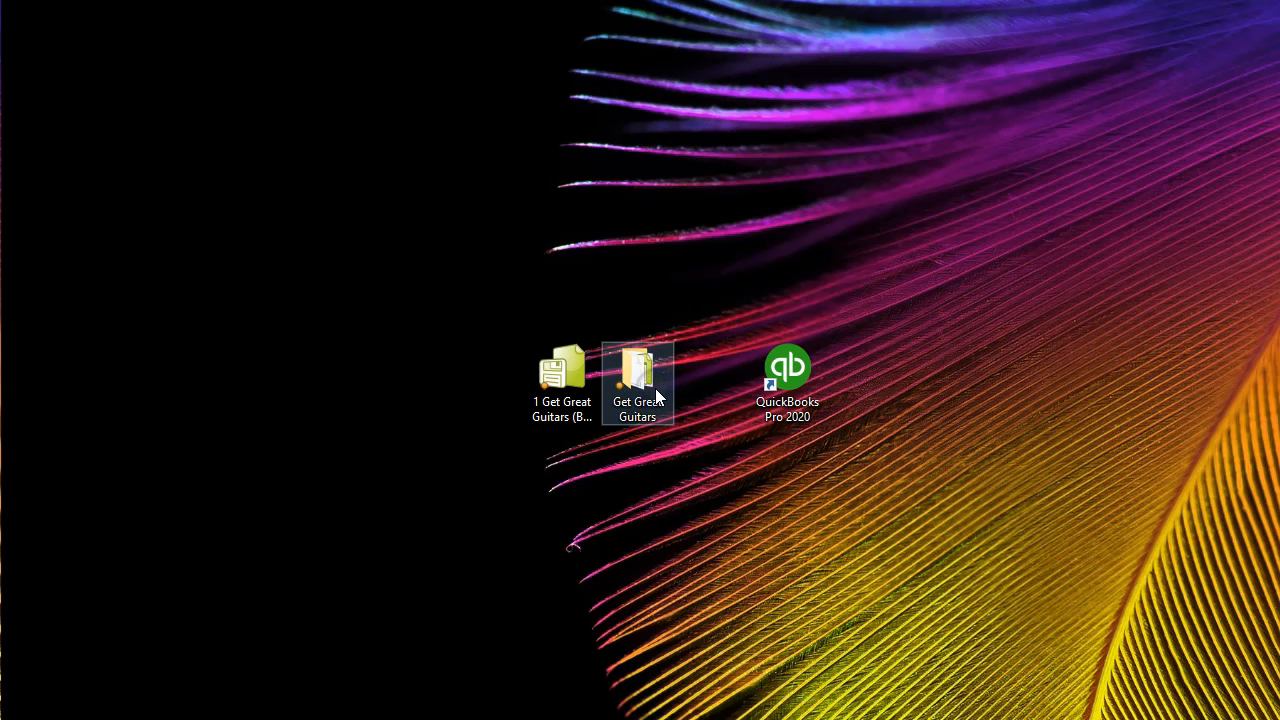
scroll(432, 434, down, 1)
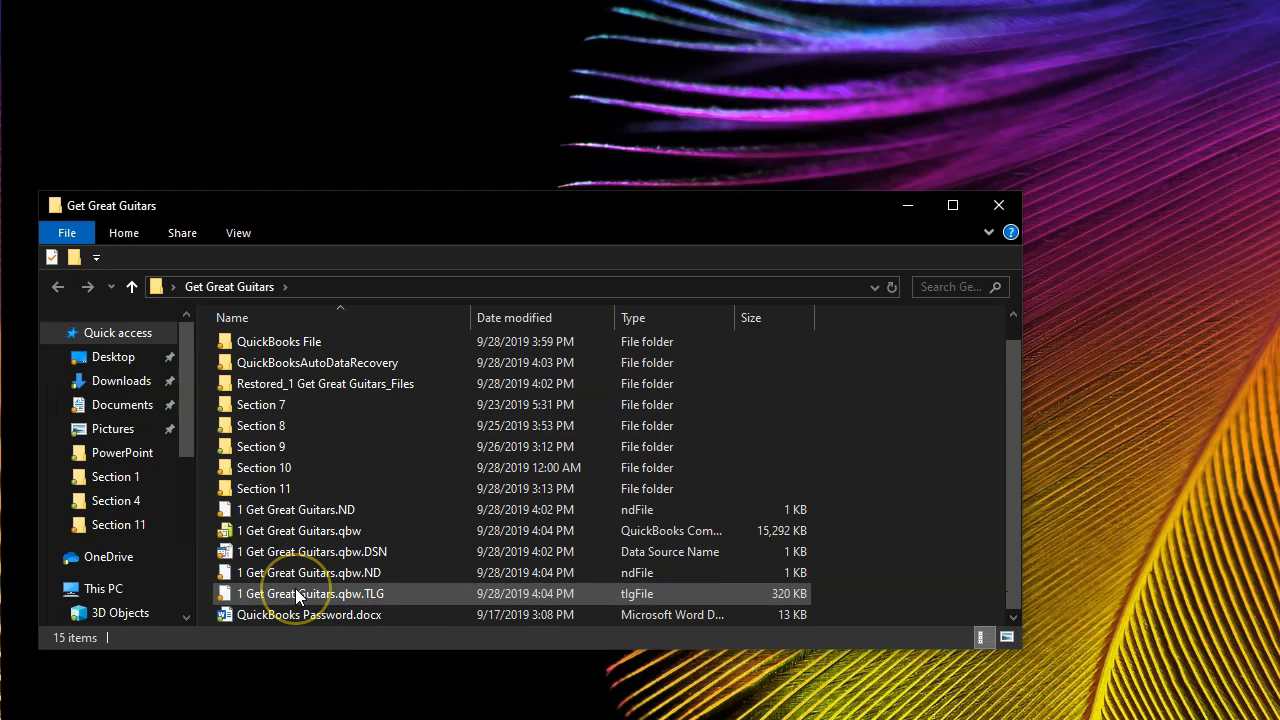
click(283, 530)
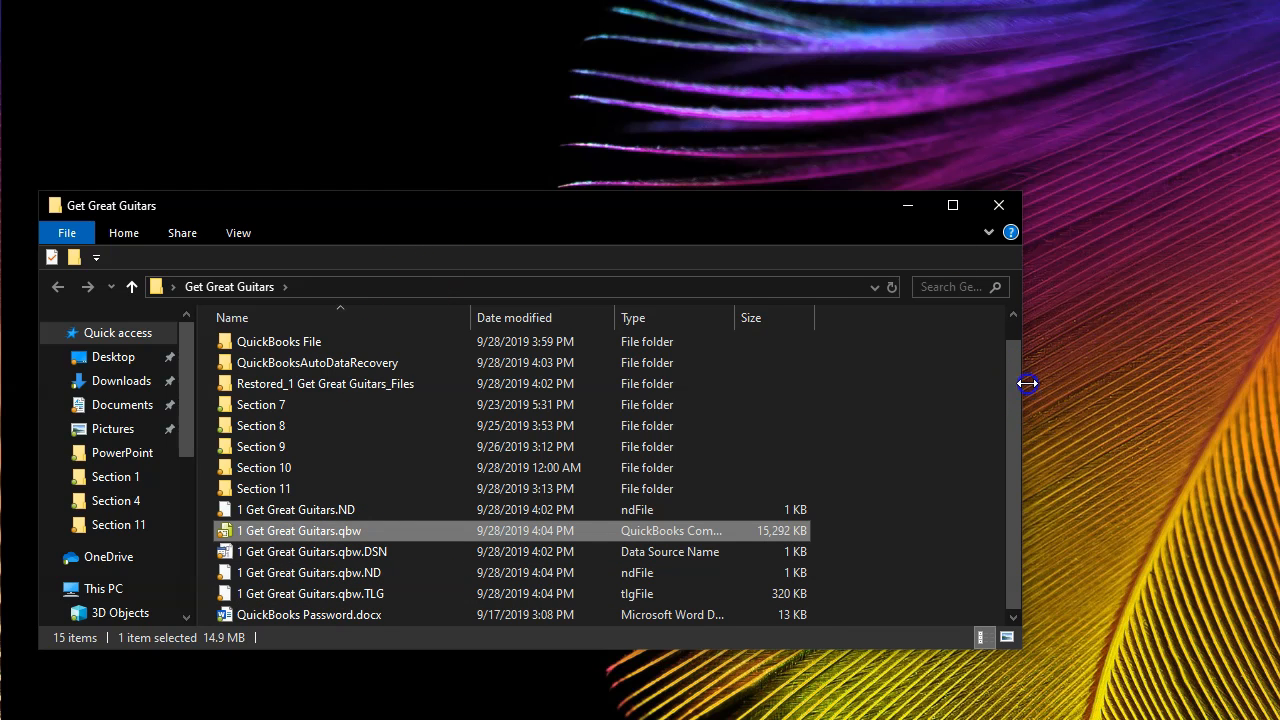
Narrow the Get Great Guitars folder window and move it so the backup file on the desktop is uncovered.
drag(1022, 382, 678, 382)
drag(486, 216, 1018, 238)
drag(910, 237, 966, 226)
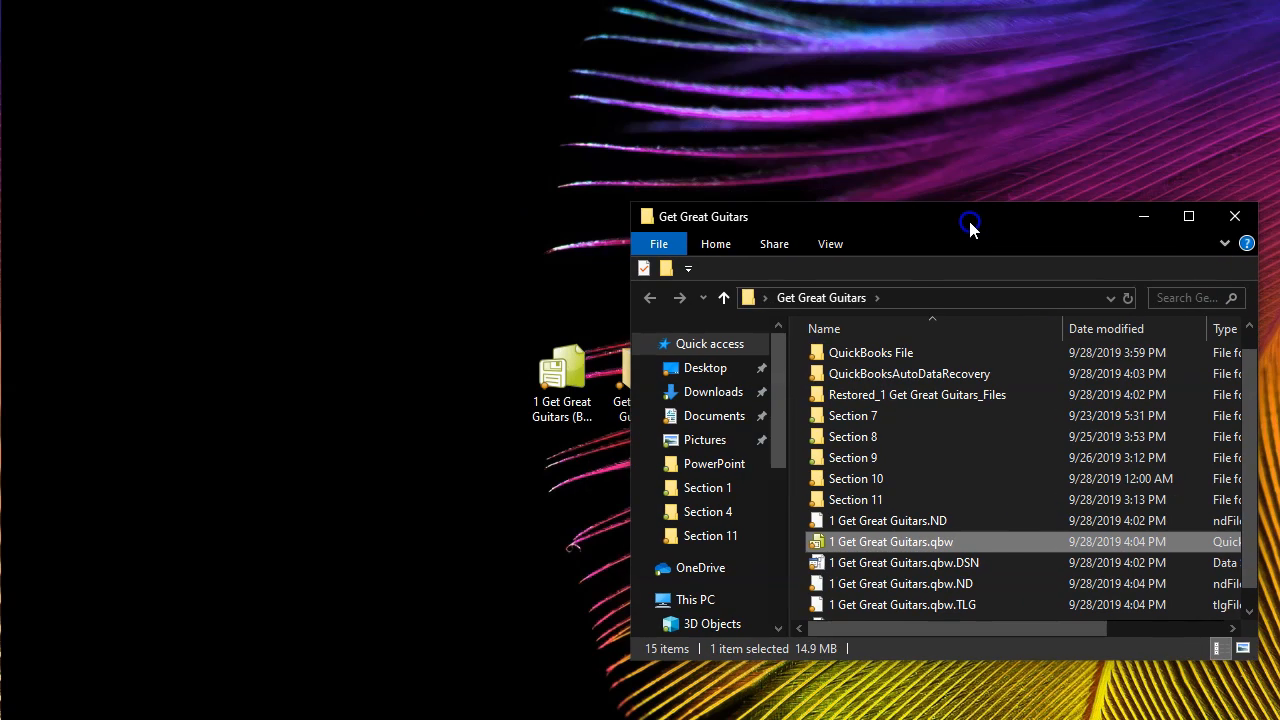
Move the Get Great Guitars folder window aside to uncover the desktop icons and select the QuickBooks Pro 2020 shortcut.
click(595, 415)
drag(985, 214, 475, 178)
click(796, 372)
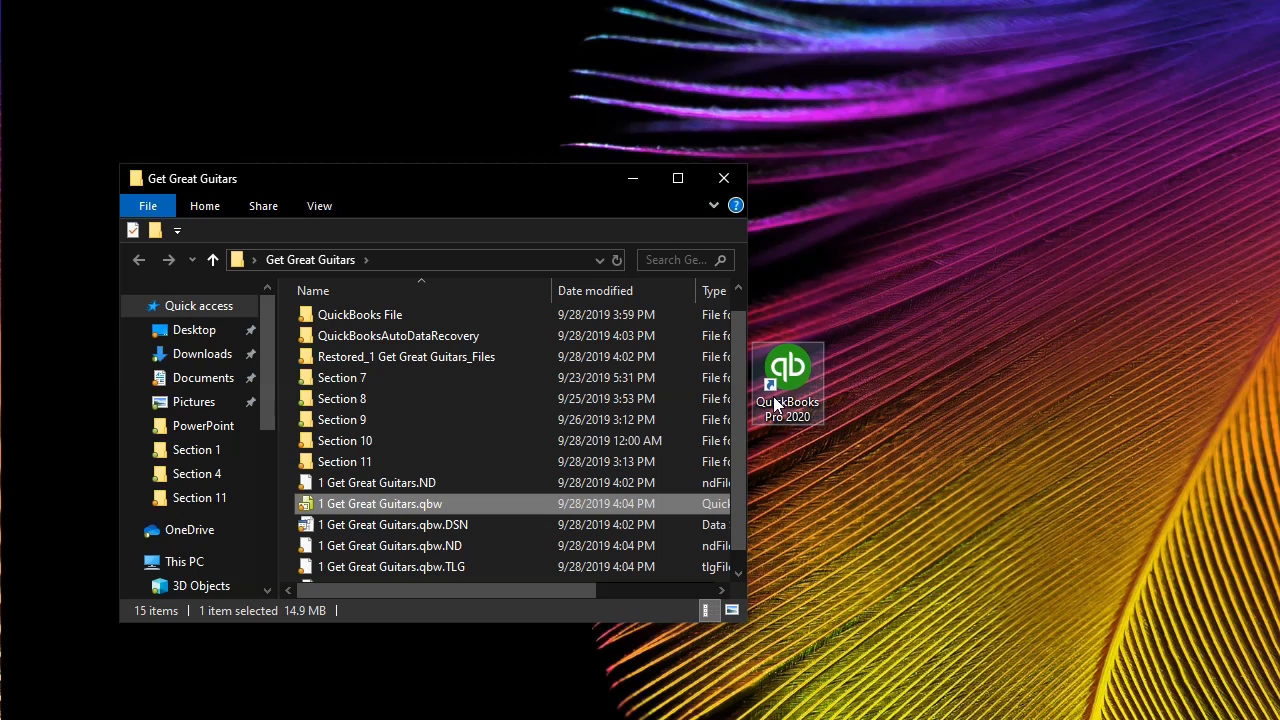
Open the restored 1 Get Great Guitars.qbw file from the folder and log in with the administrator password.
double_click(338, 503)
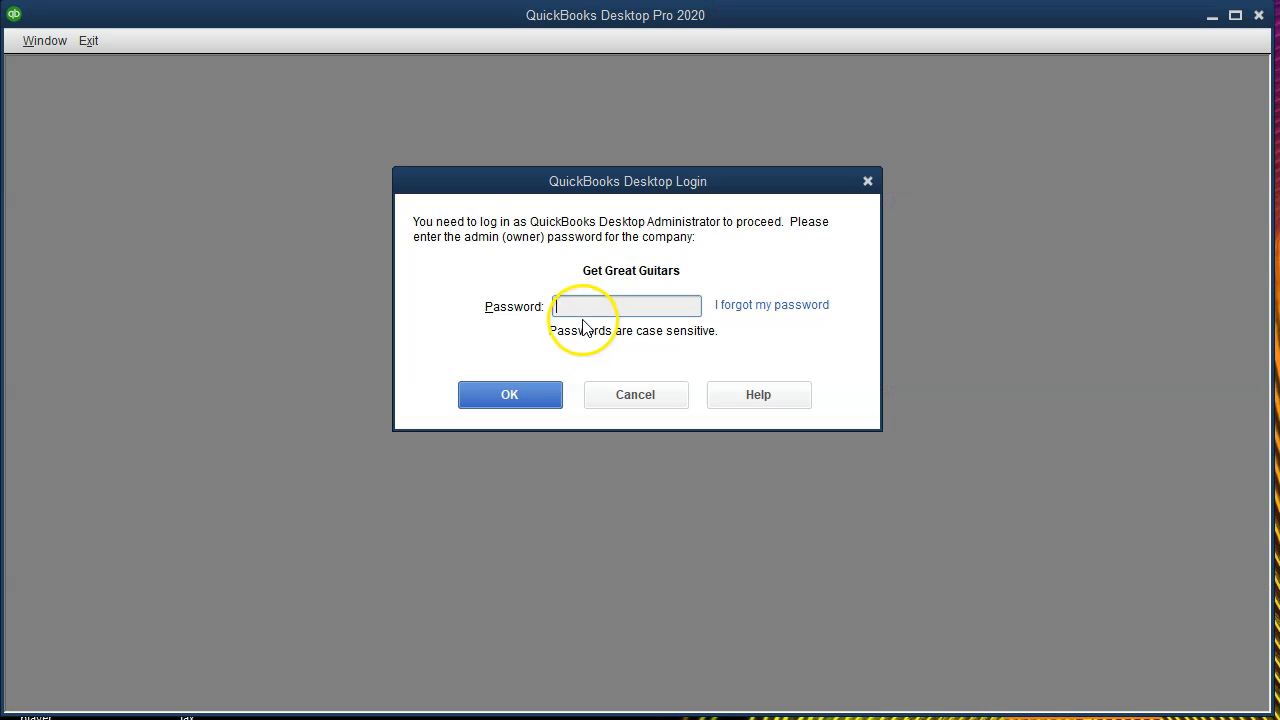
click(581, 306)
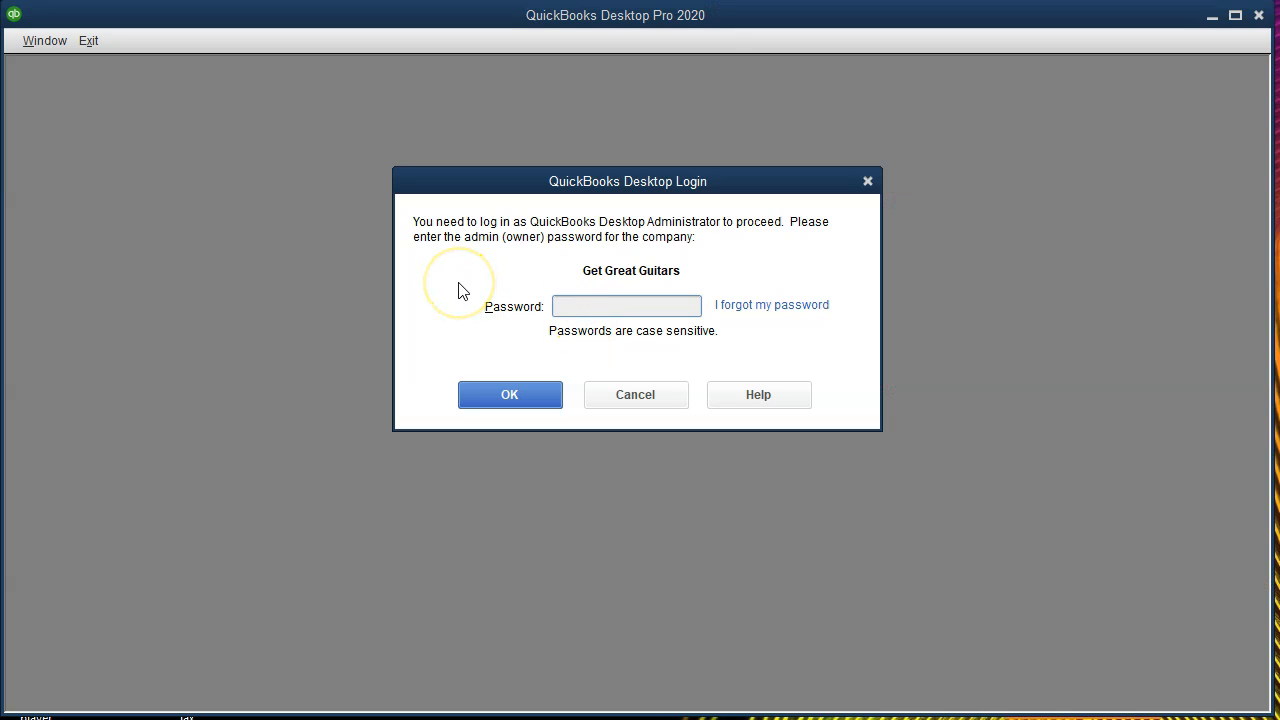
text(•••••••)
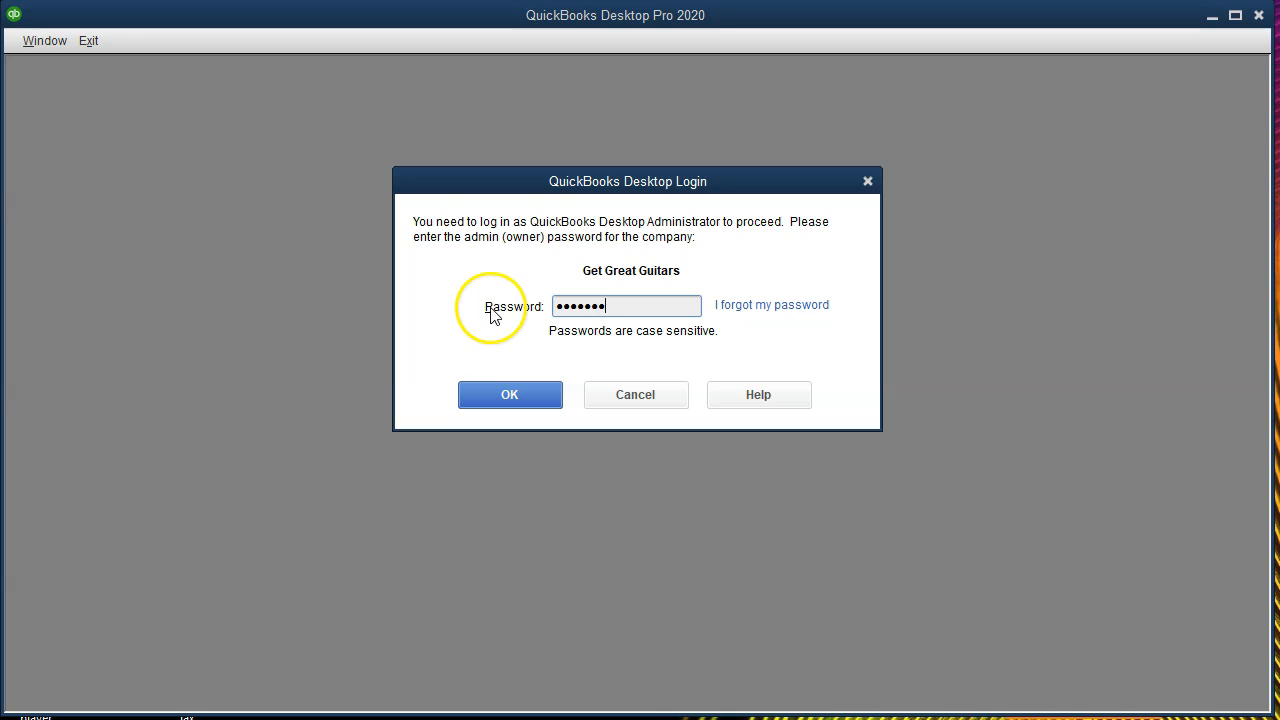
click(472, 396)
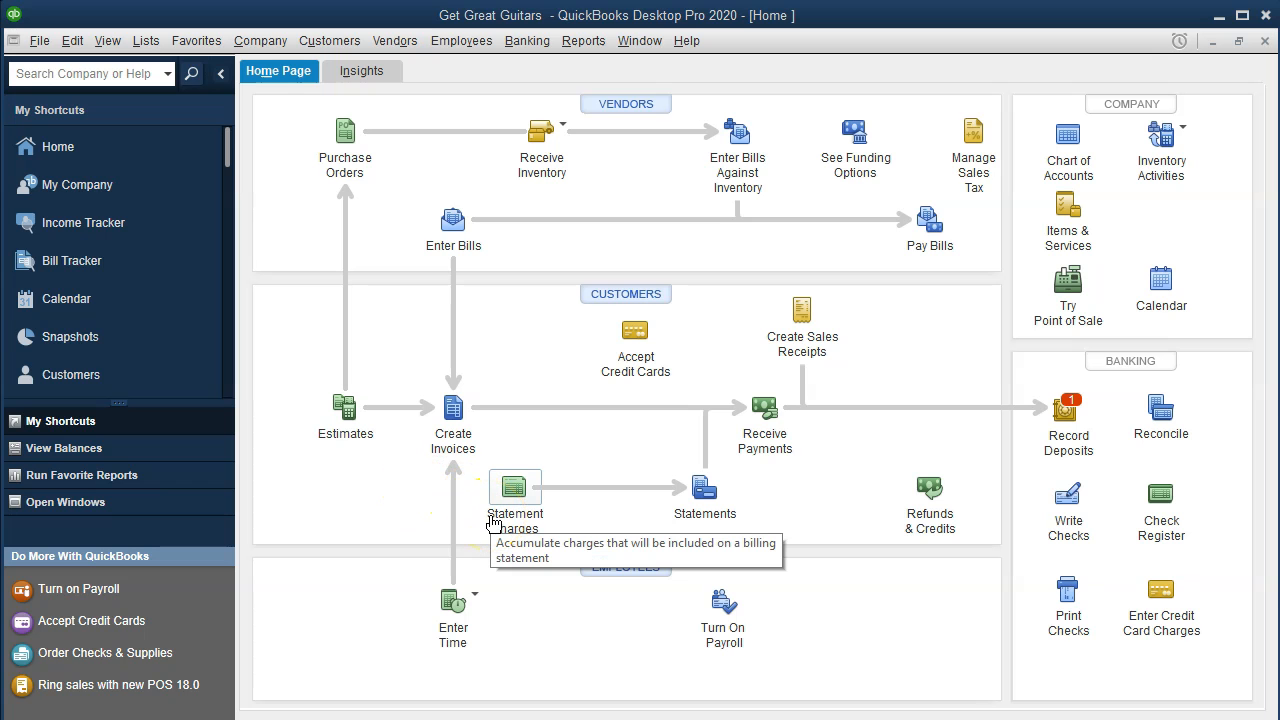
Run the Trial Balance report for the period 01/01/2020 to 02/29/2020.
click(590, 45)
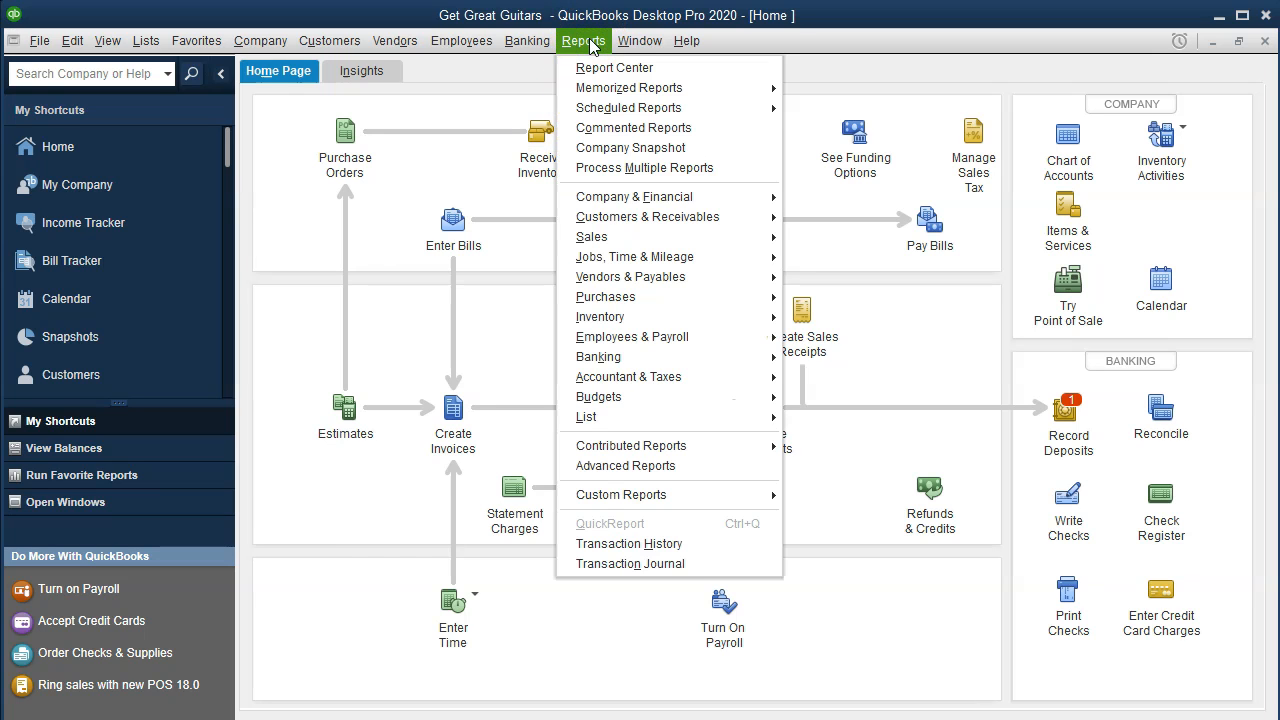
click(688, 378)
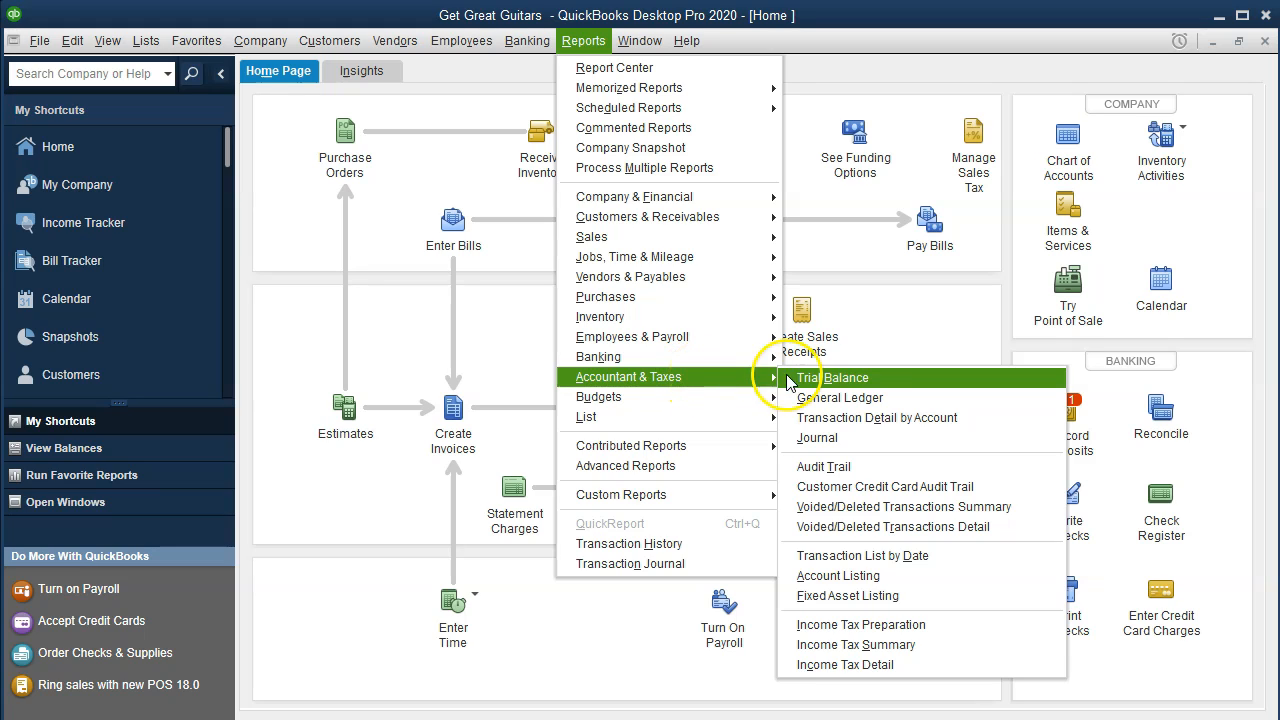
click(880, 384)
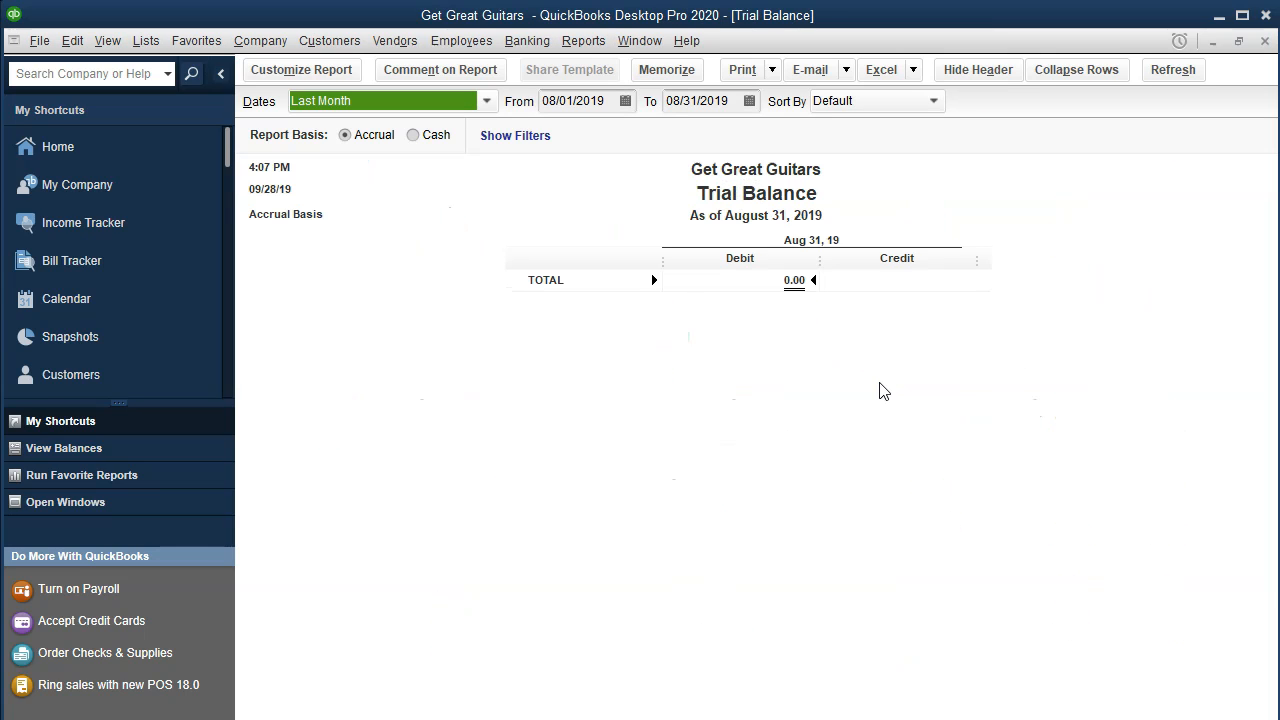
key(Tab)
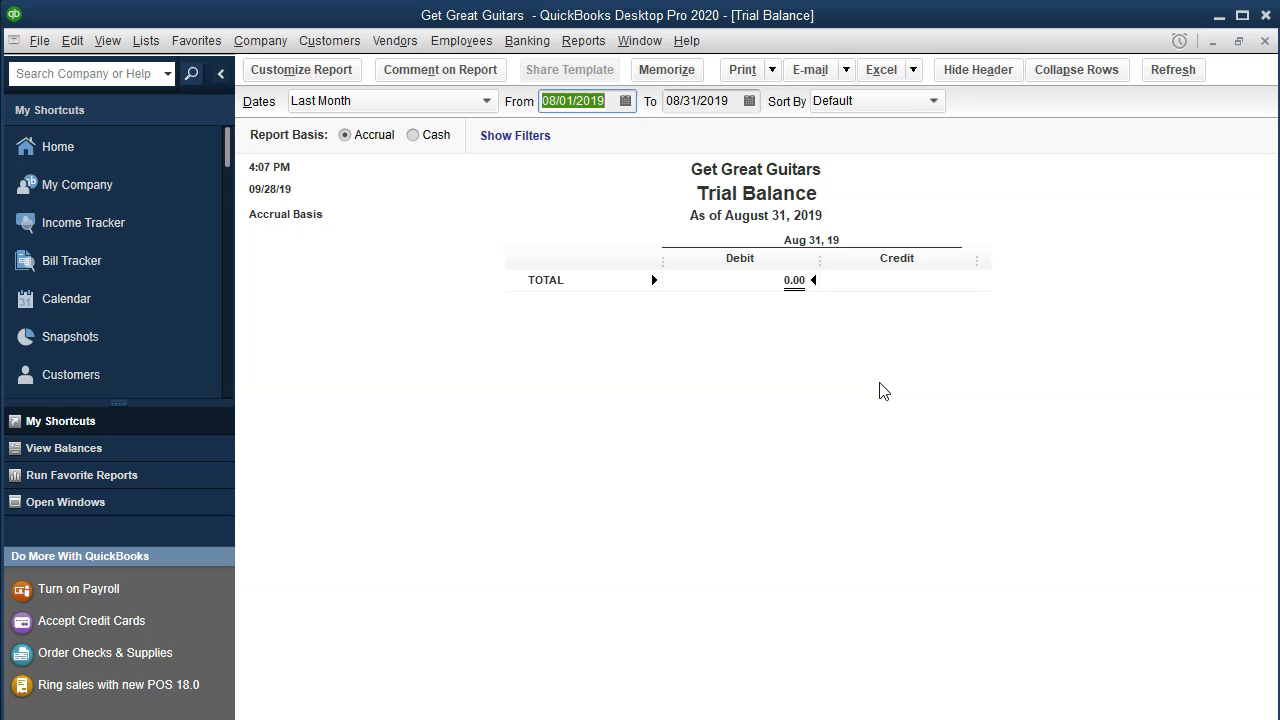
text(010120)
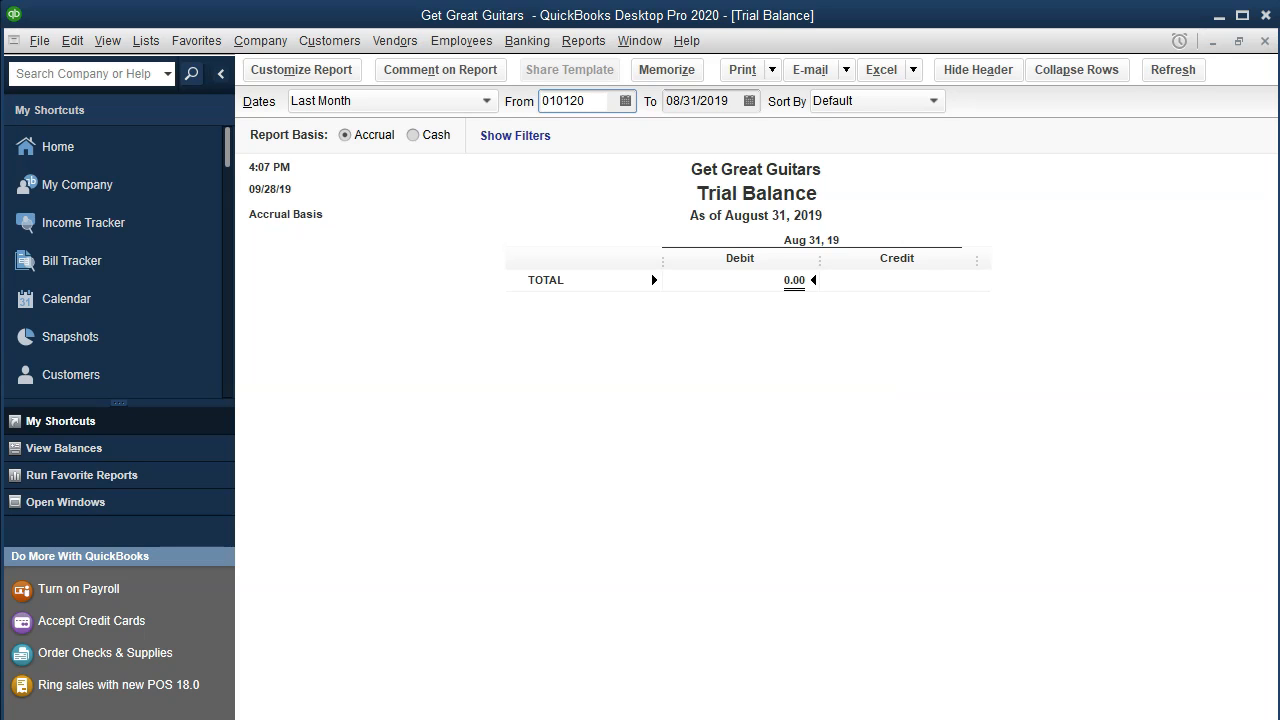
key(Tab)
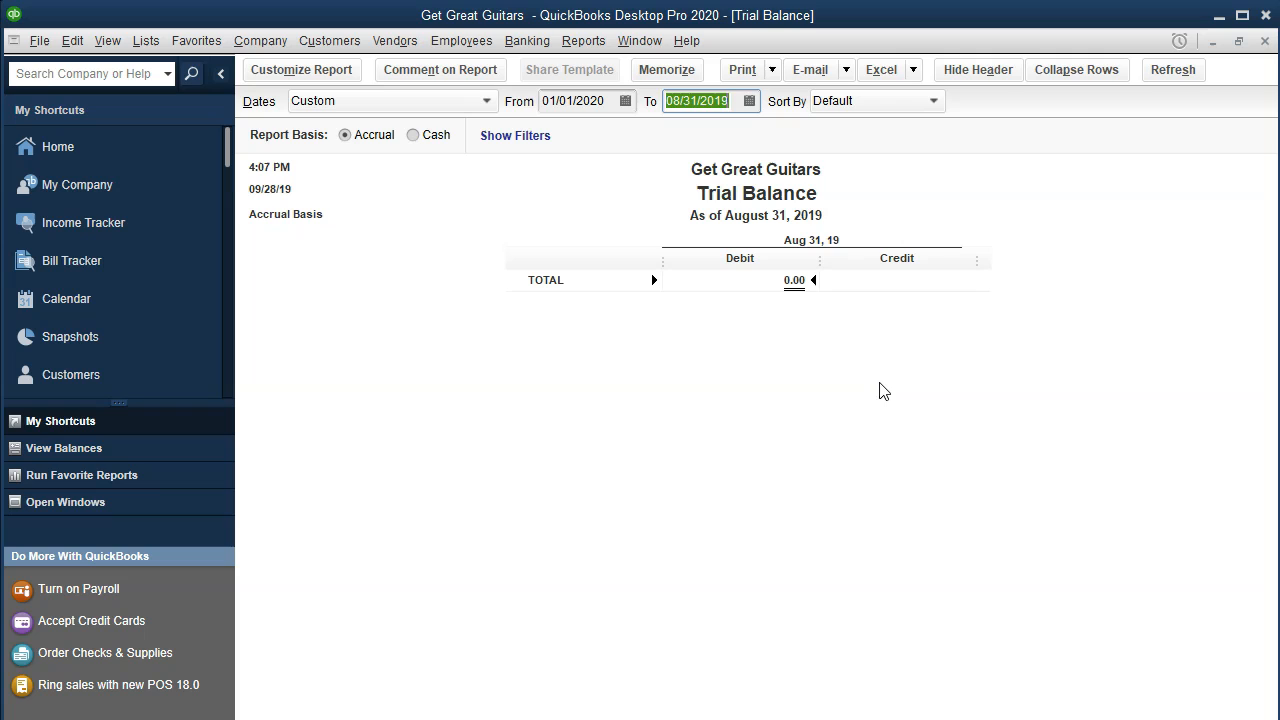
text(022920)
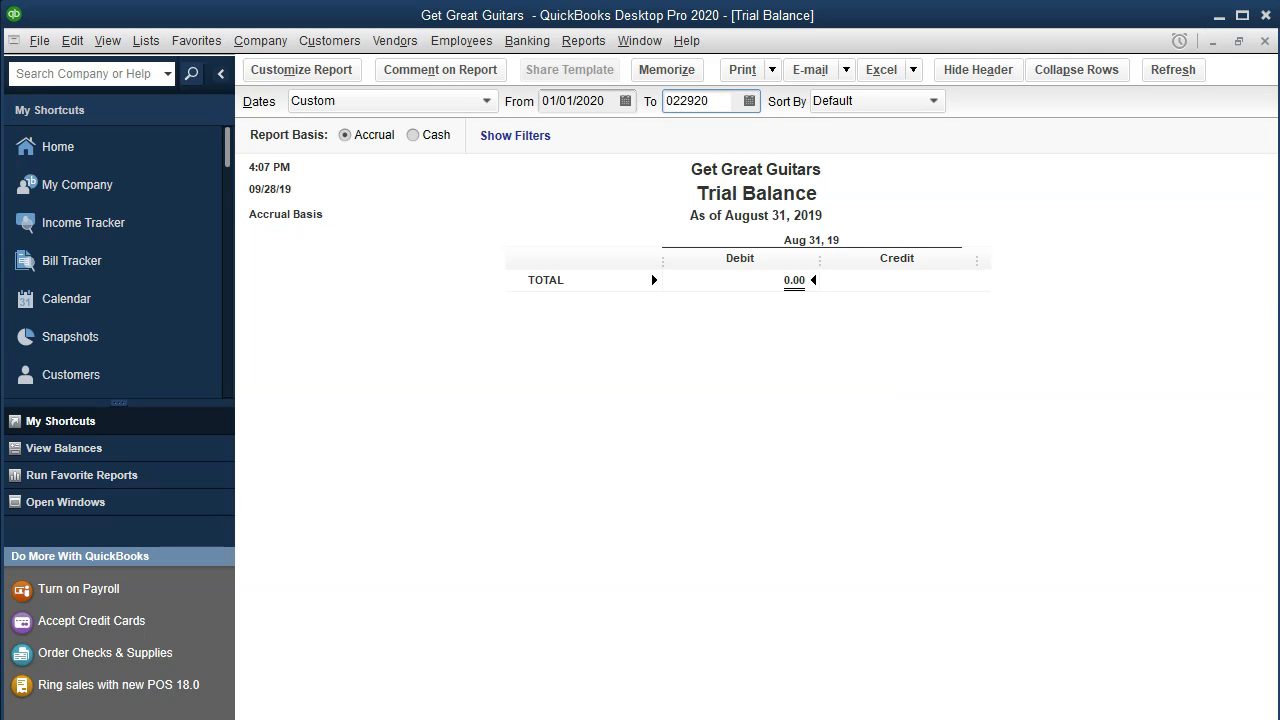
key(Tab)
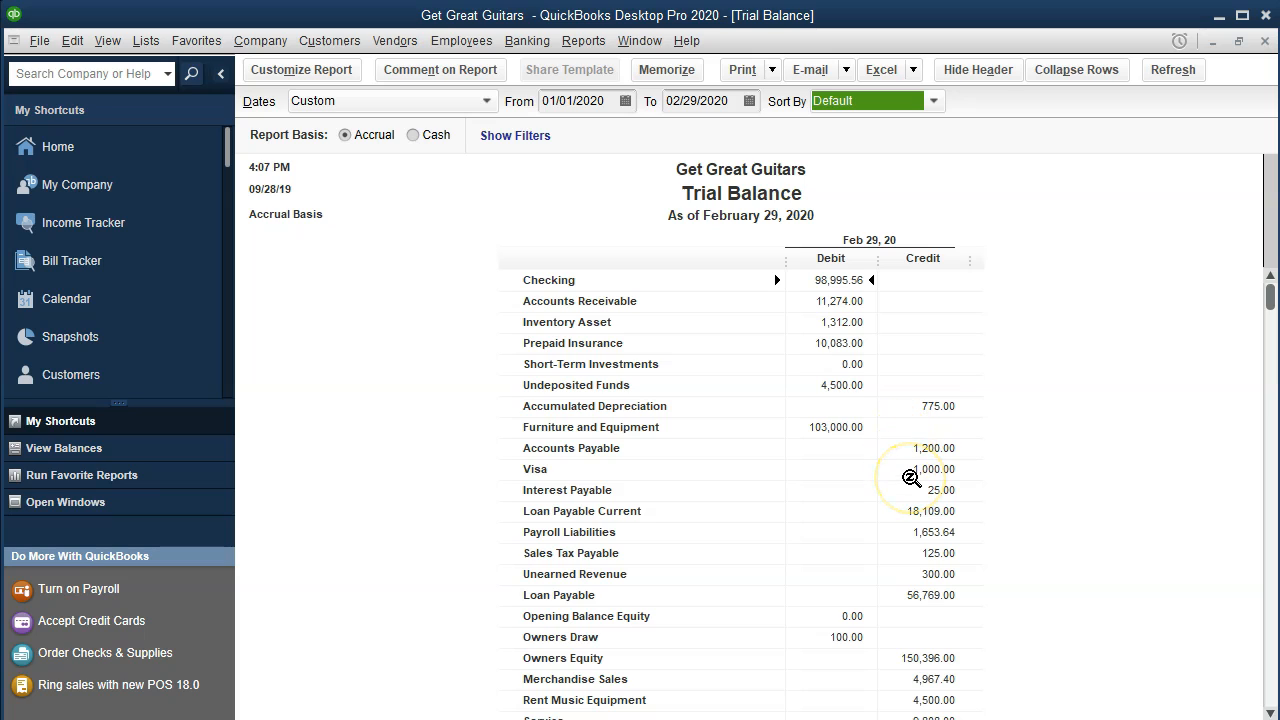
Examine the Trial Balance accounts from Checking down to the debit and credit totals.
click(816, 280)
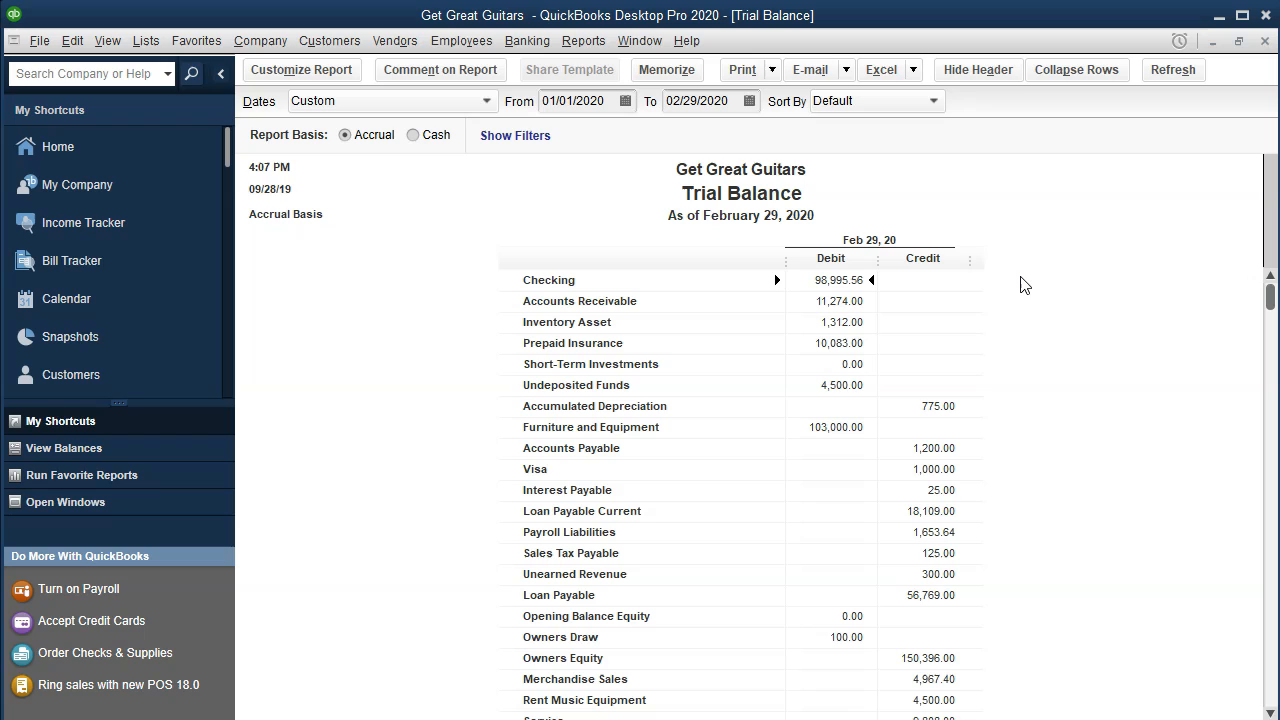
click(998, 270)
key(Down)
key(Down)
key(Down)
key(Down)
key(Down)
key(Down)
key(Down)
key(Down)
key(Down)
key(Down)
key(Down)
key(Down)
key(Down)
key(Down)
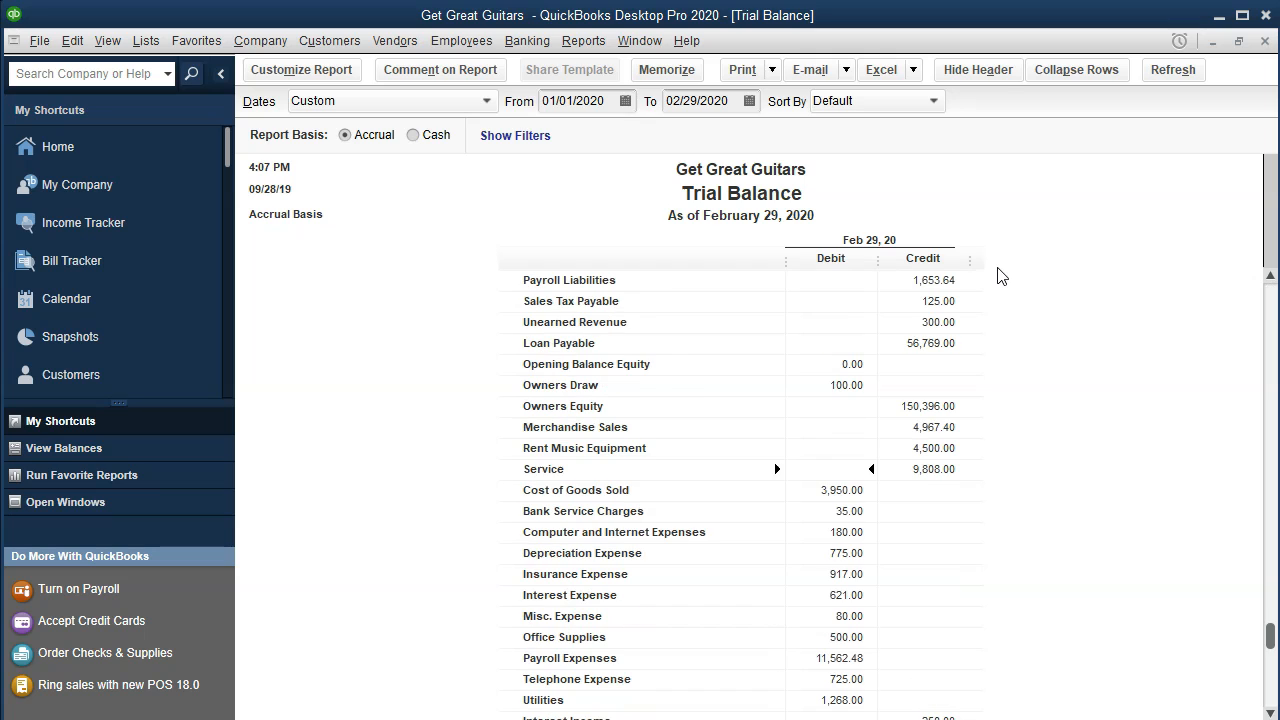
key(Down)
key(Down)
key(Down)
key(Down)
key(Down)
key(Down)
key(Down)
key(Down)
key(Down)
click(378, 638)
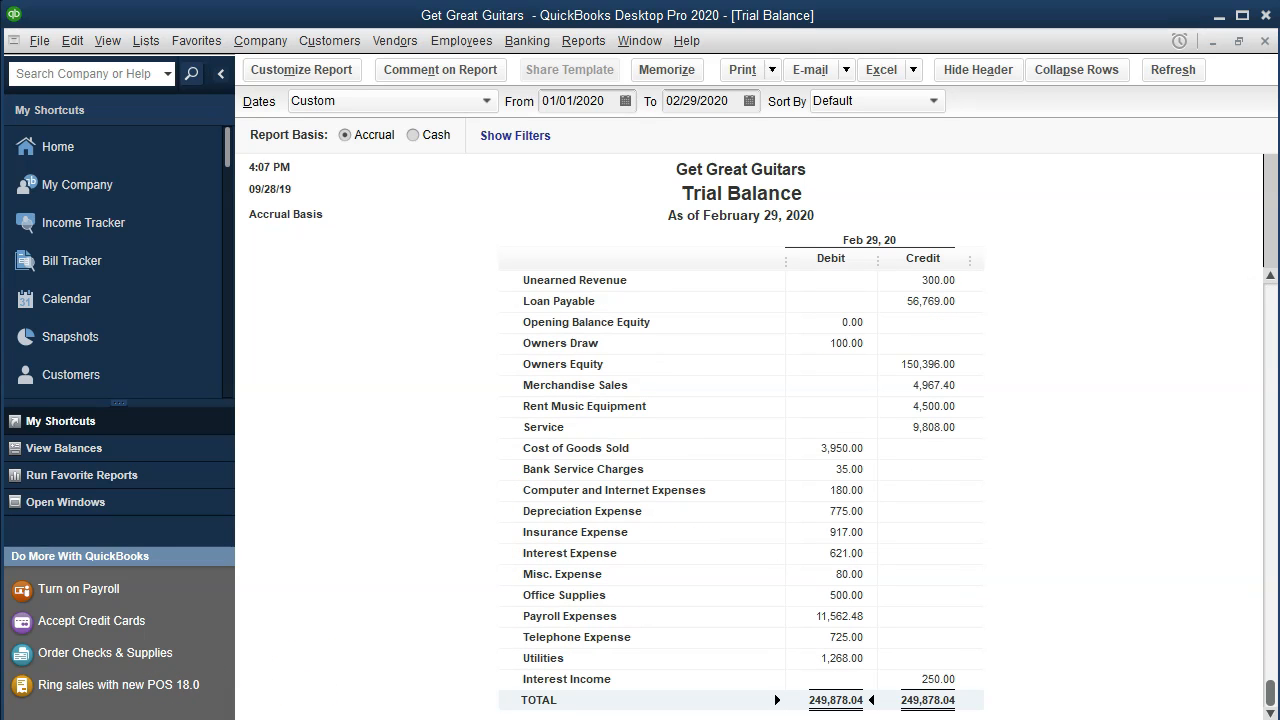